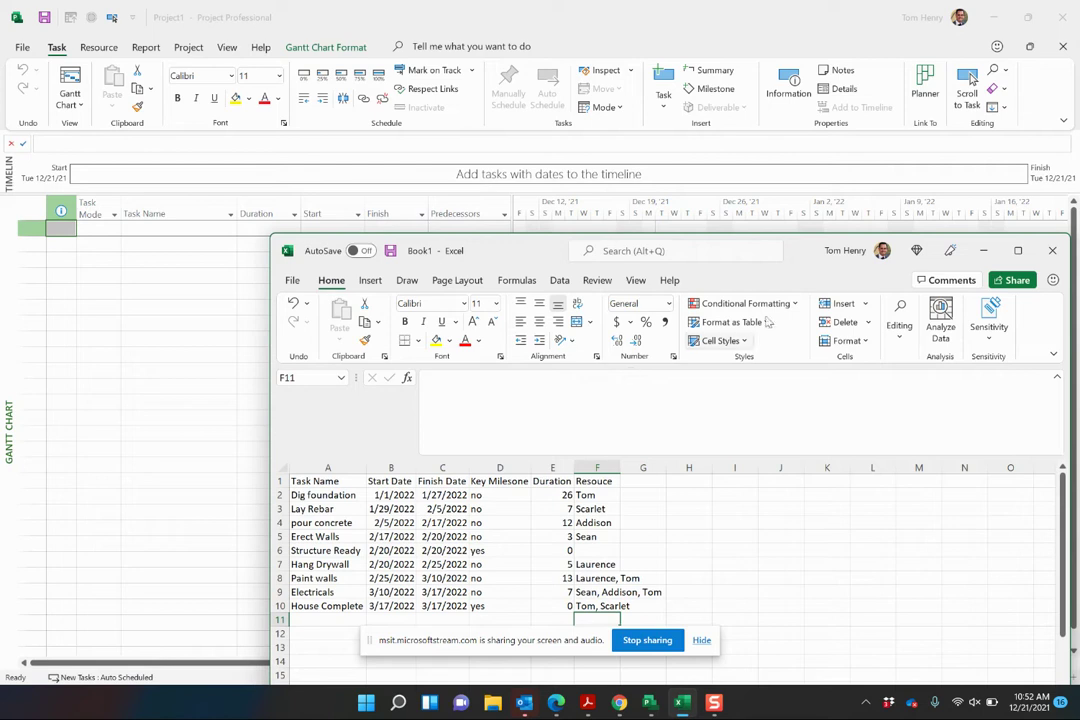
# - Maximize the Excel Book1 window so the nine-task construction schedule fills the screen
pyautogui.click(1020, 250)
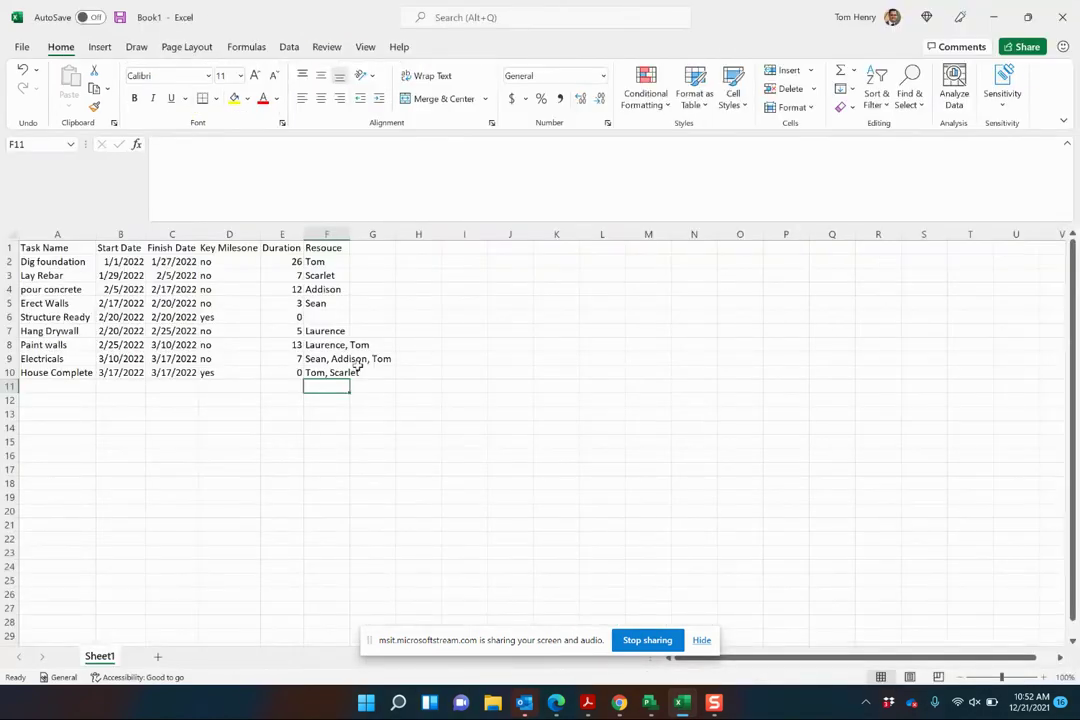
# - Make the header row A1:F1, Task Name through Resouce, bold
pyautogui.click(193, 399)
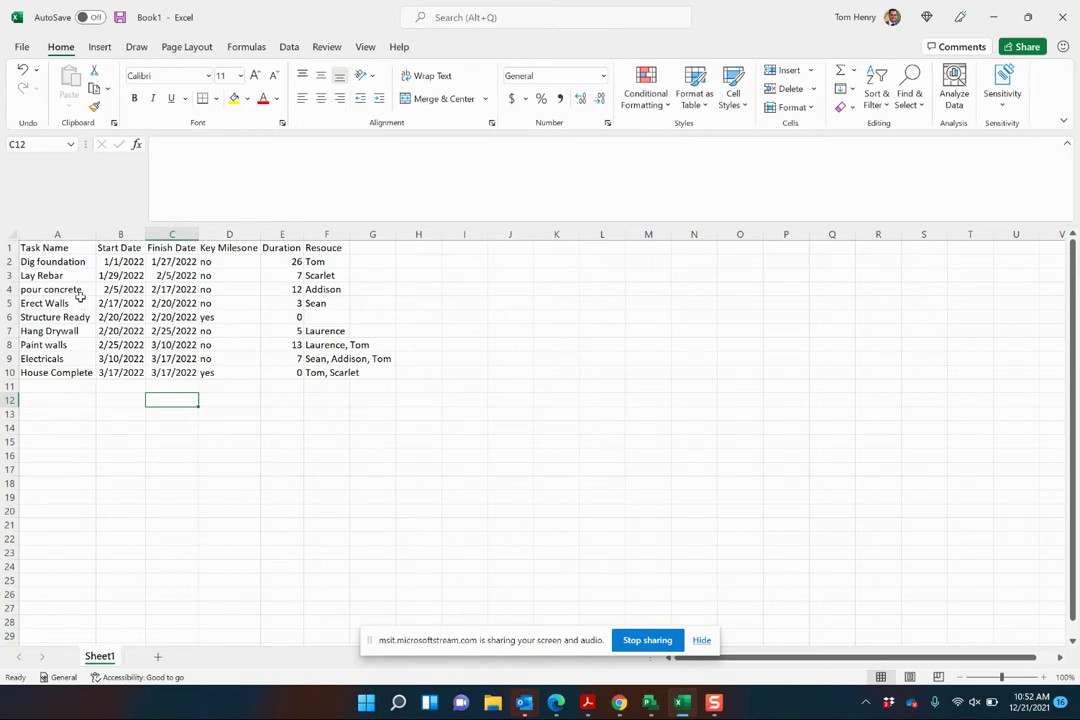
pyautogui.click(90, 251)
pyautogui.moveTo(90, 251); pyautogui.dragTo(330, 249)
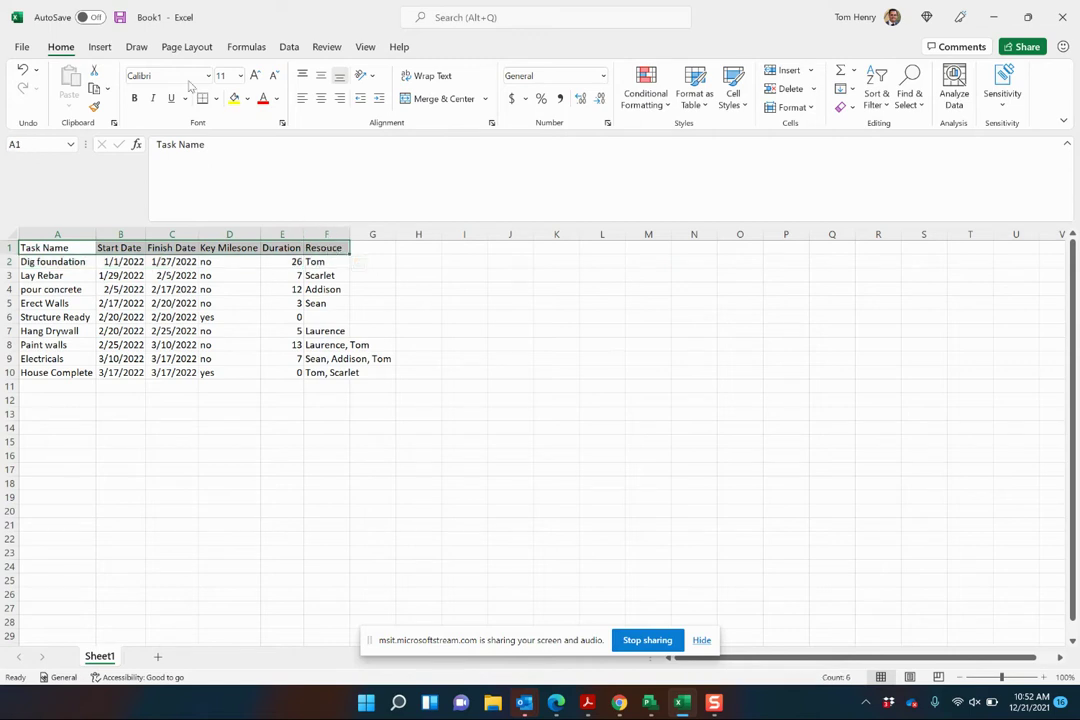
pyautogui.click(135, 99)
# - Check the Dig foundation, Lay Rebar and Erect Walls durations and dates, then switch to Project
pyautogui.click(90, 277)
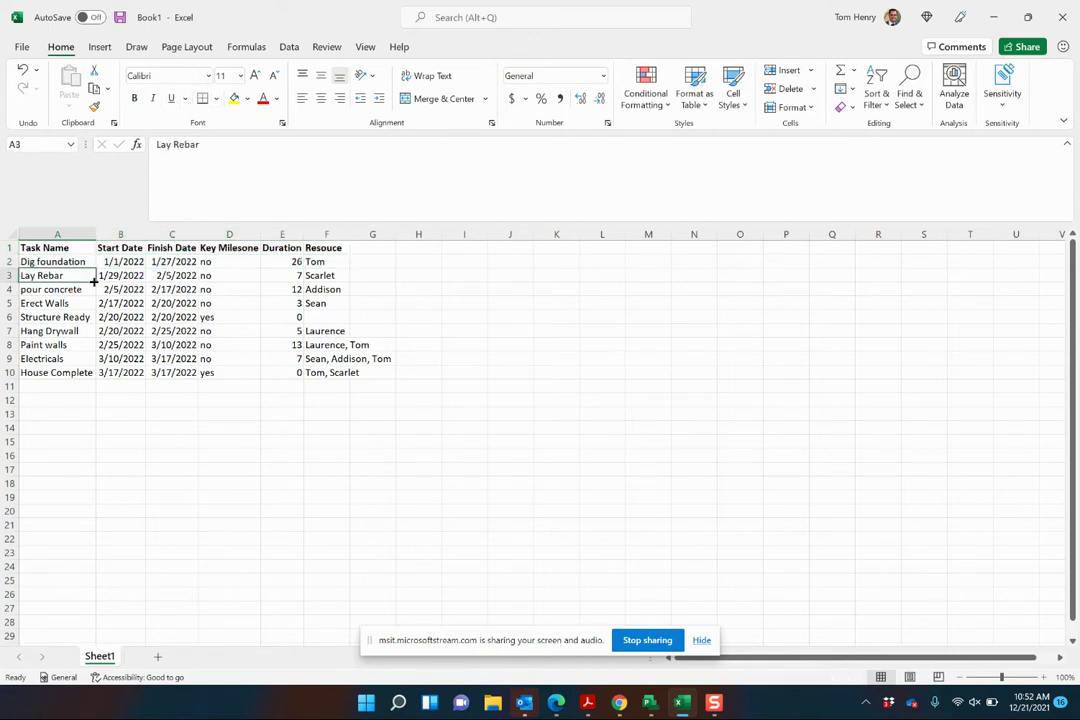
pyautogui.click(290, 261)
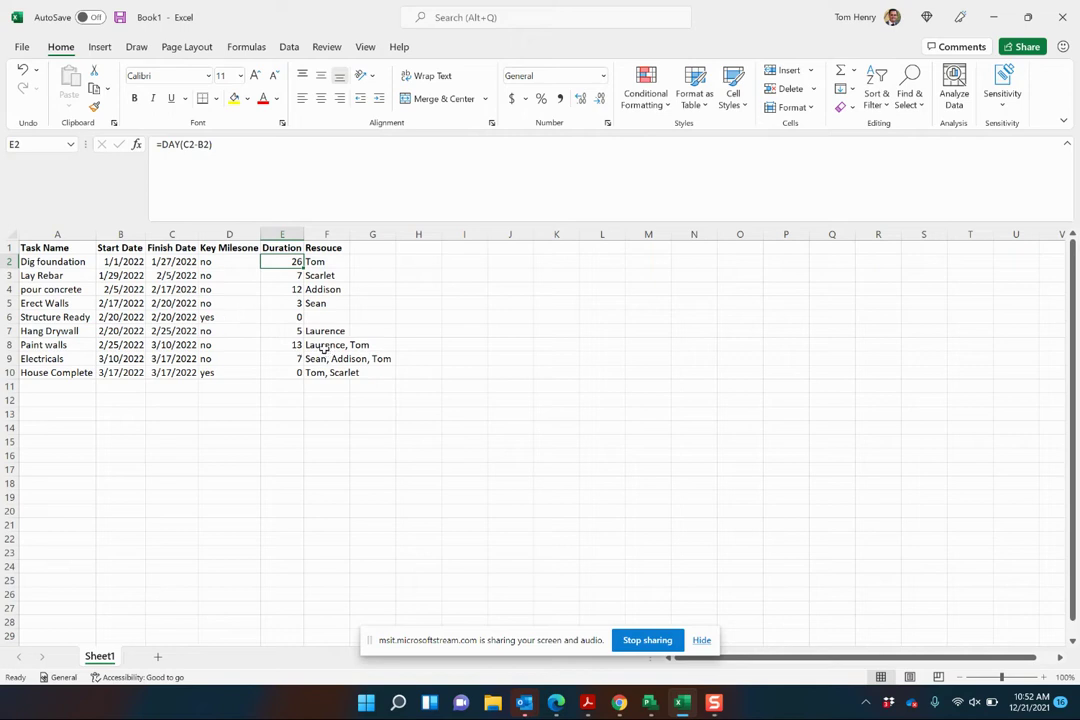
pyautogui.click(130, 262)
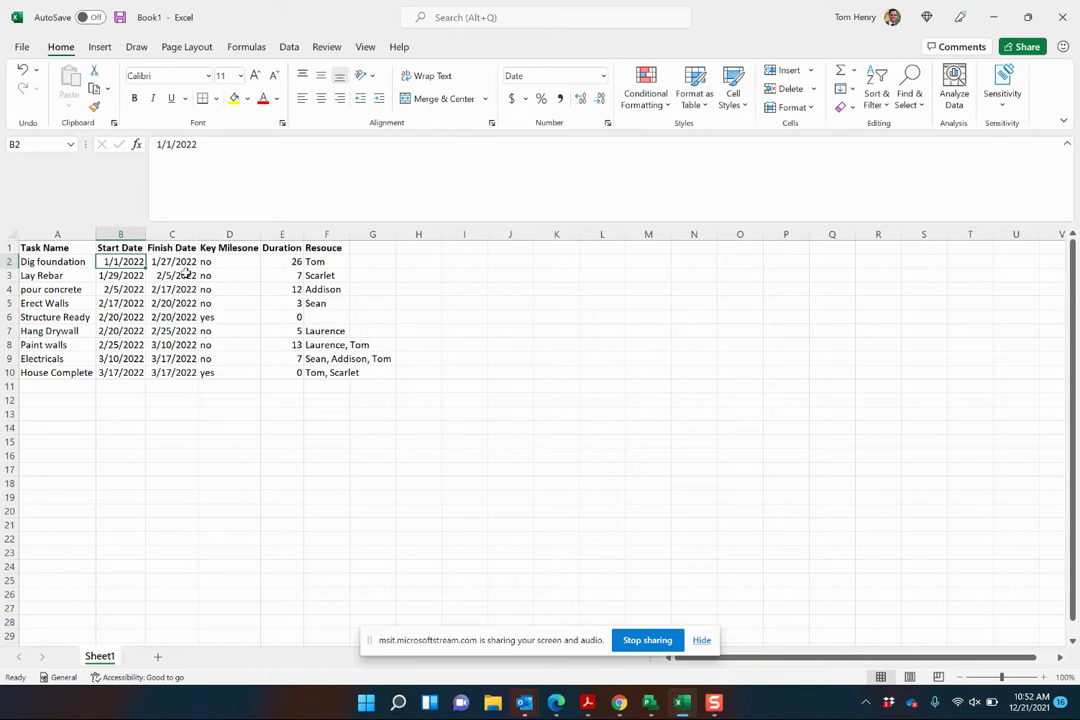
pyautogui.click(183, 276)
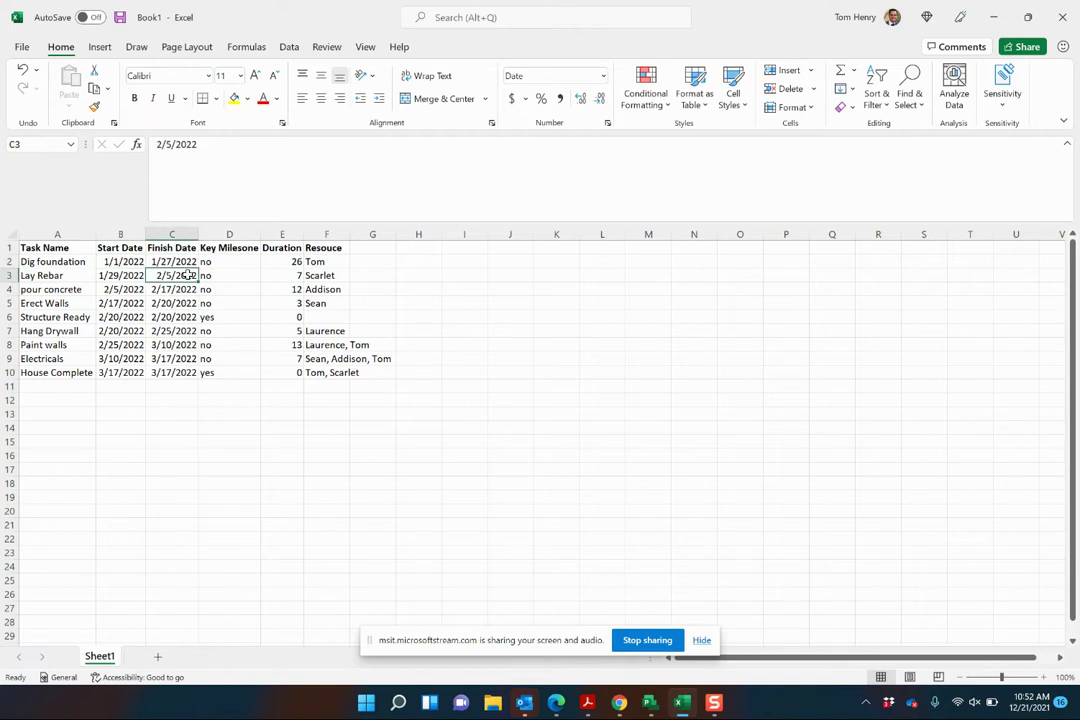
pyautogui.click(184, 303)
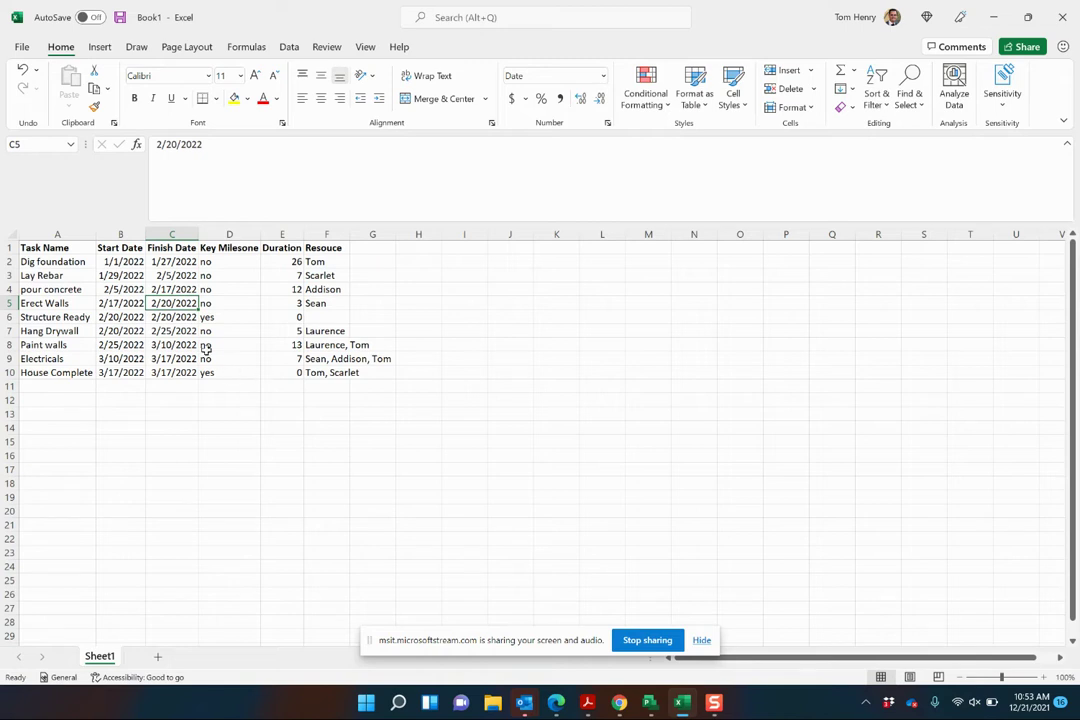
pyautogui.hotkey('alt', 'Tab')
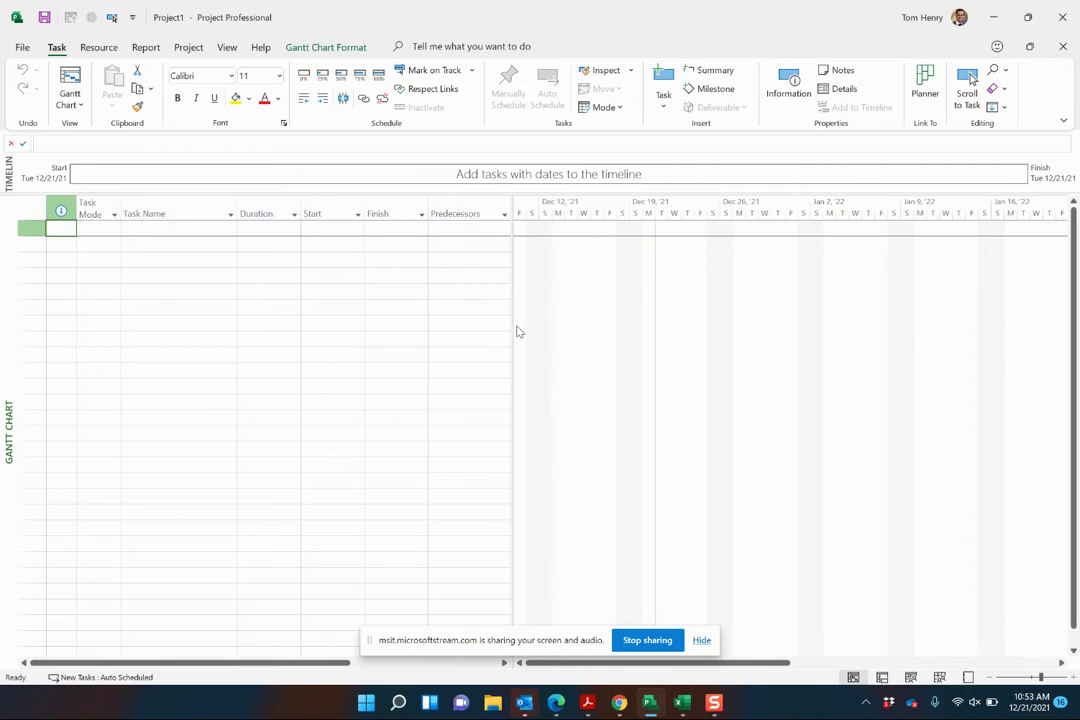
# - Widen Project's task table to reveal the Resource Names column, then return to Excel
pyautogui.moveTo(511, 329); pyautogui.dragTo(644, 354)
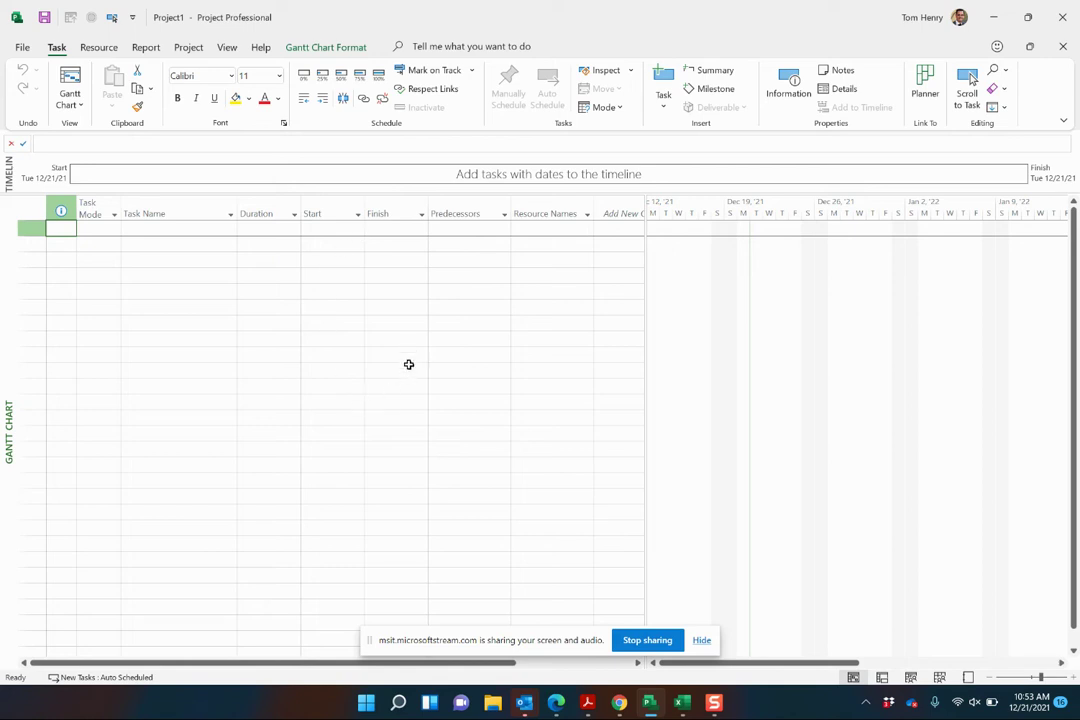
pyautogui.hotkey('alt', 'Tab')
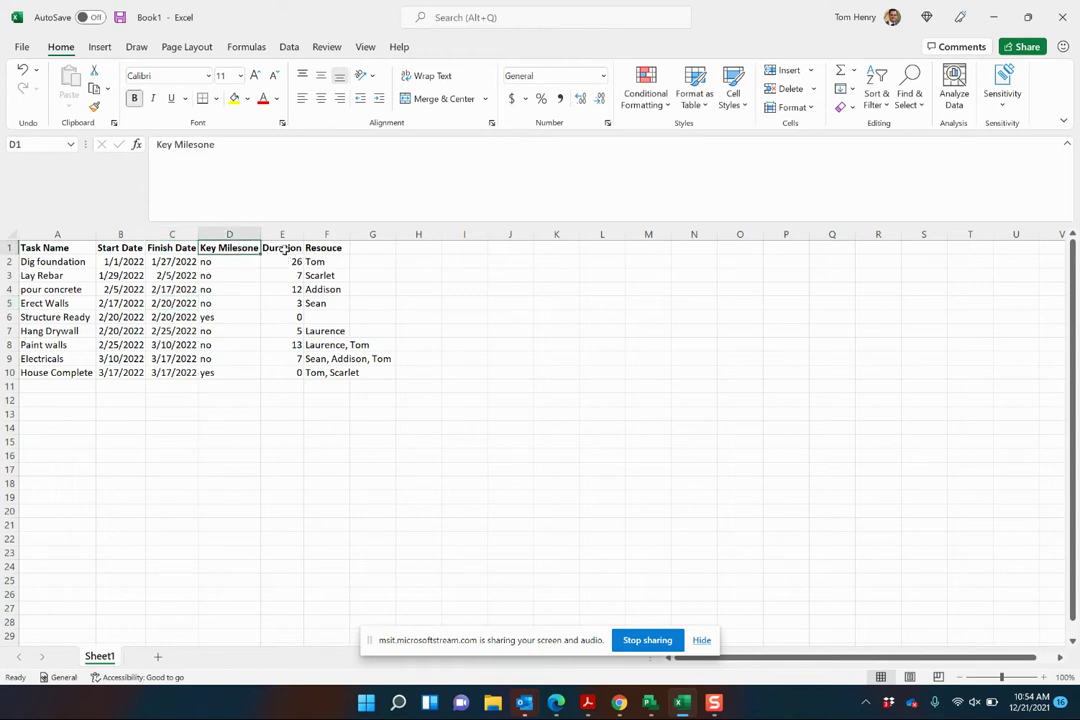
# - Select the task names from Dig foundation to House Complete, then pick Project's first Task Name cell
pyautogui.click(284, 250)
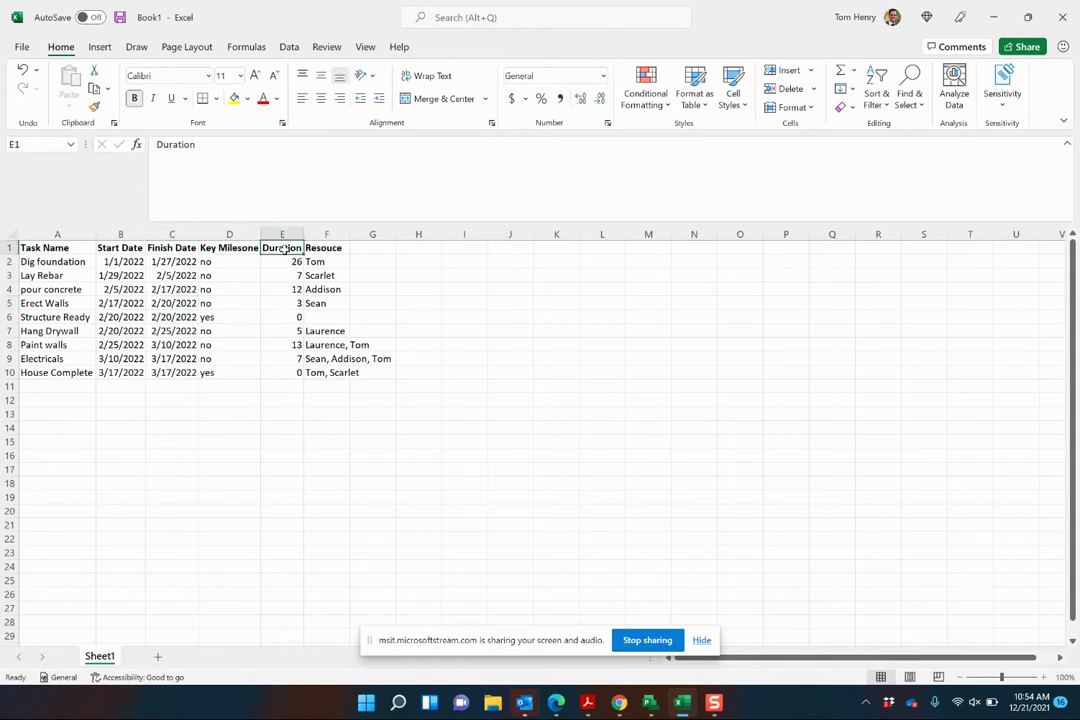
pyautogui.click(314, 248)
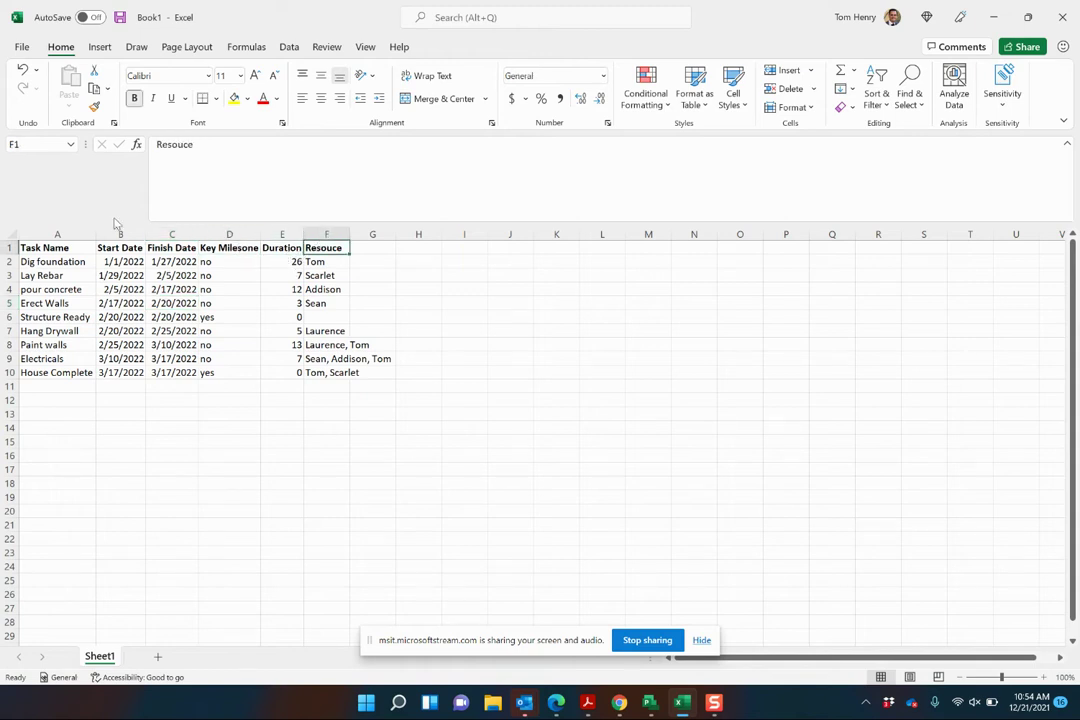
pyautogui.click(56, 247)
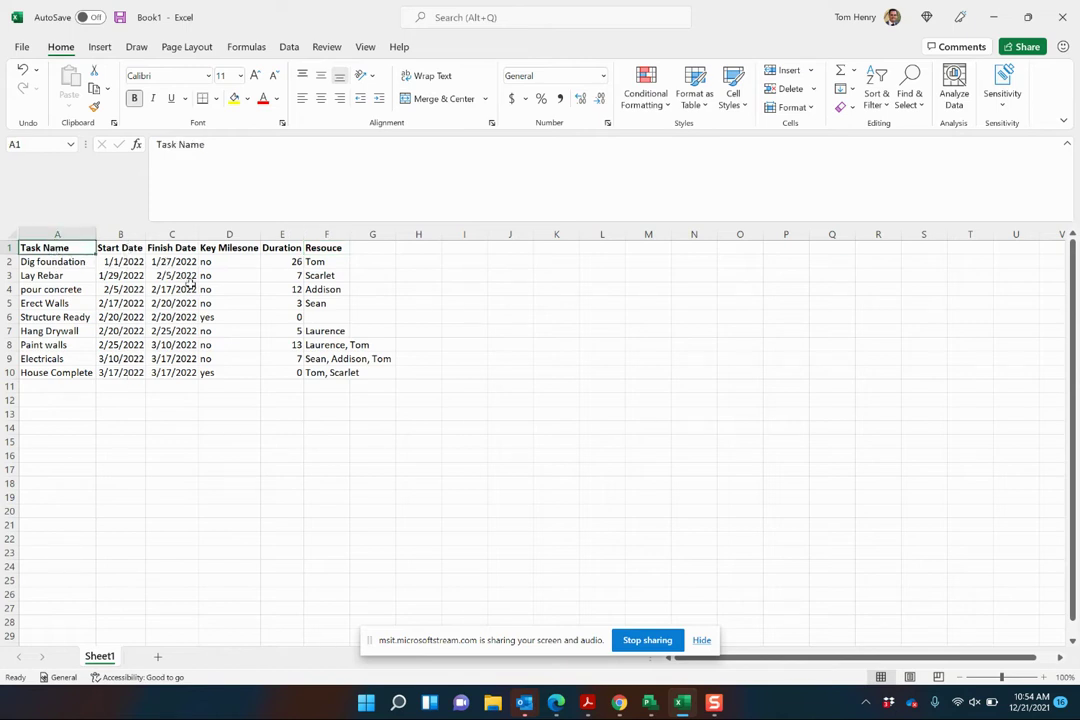
pyautogui.click(76, 276)
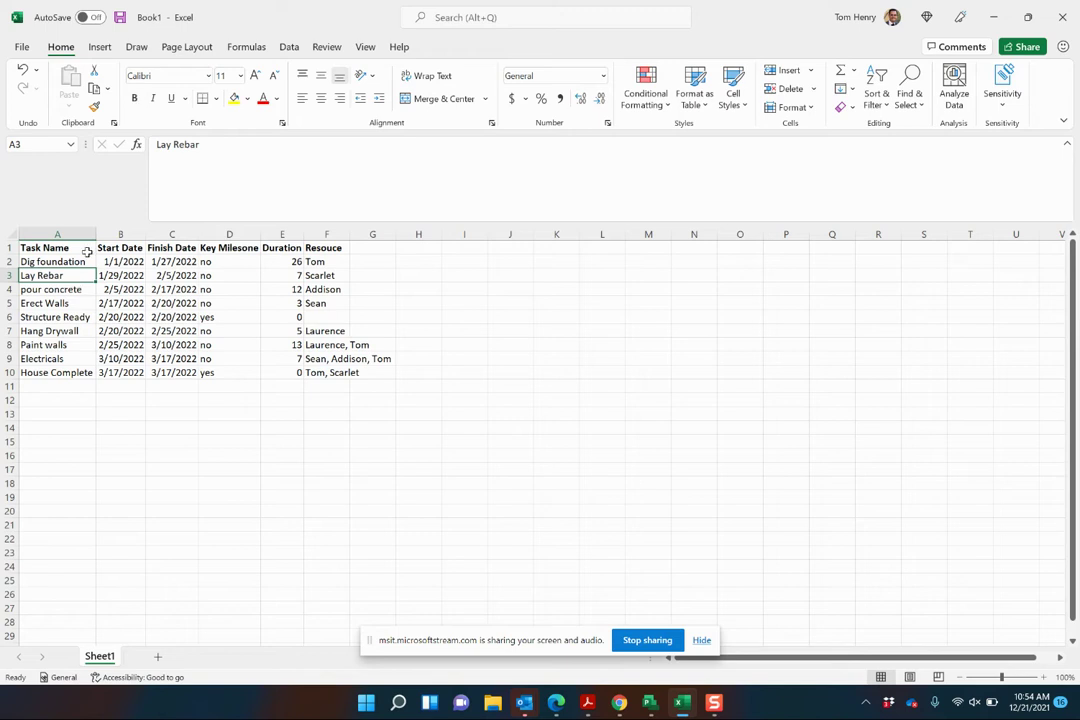
pyautogui.moveTo(65, 262); pyautogui.dragTo(70, 370)
pyautogui.hotkey('ctrl', 'c')
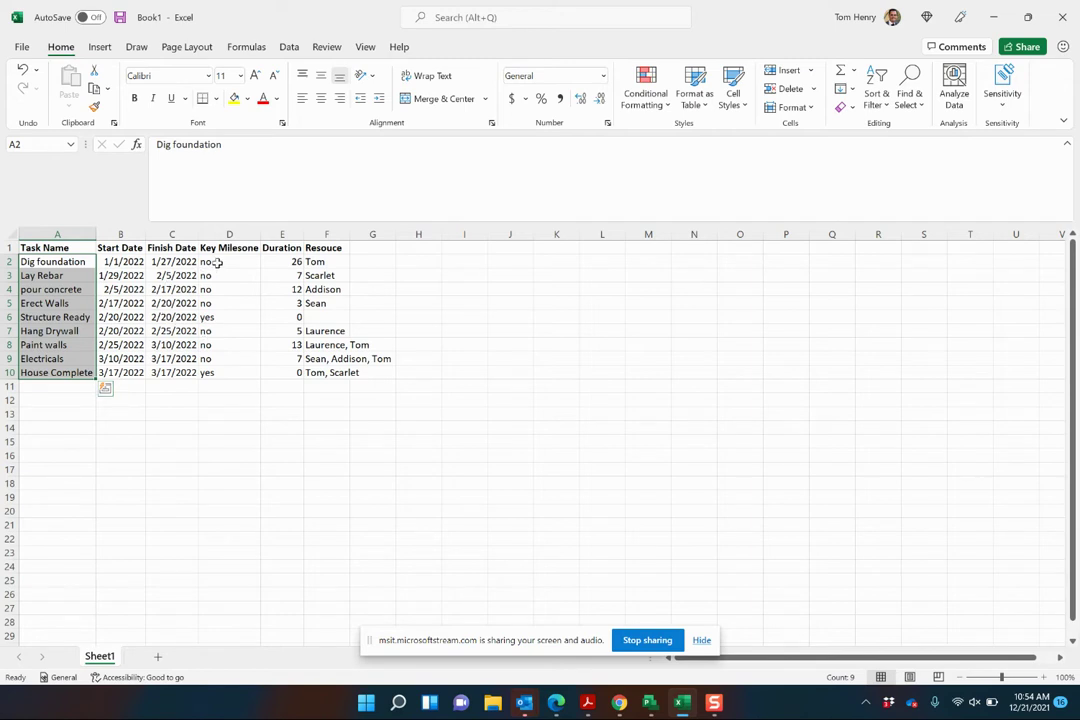
pyautogui.hotkey('ctrl', 'q')
pyautogui.hotkey('alt', 'Tab')
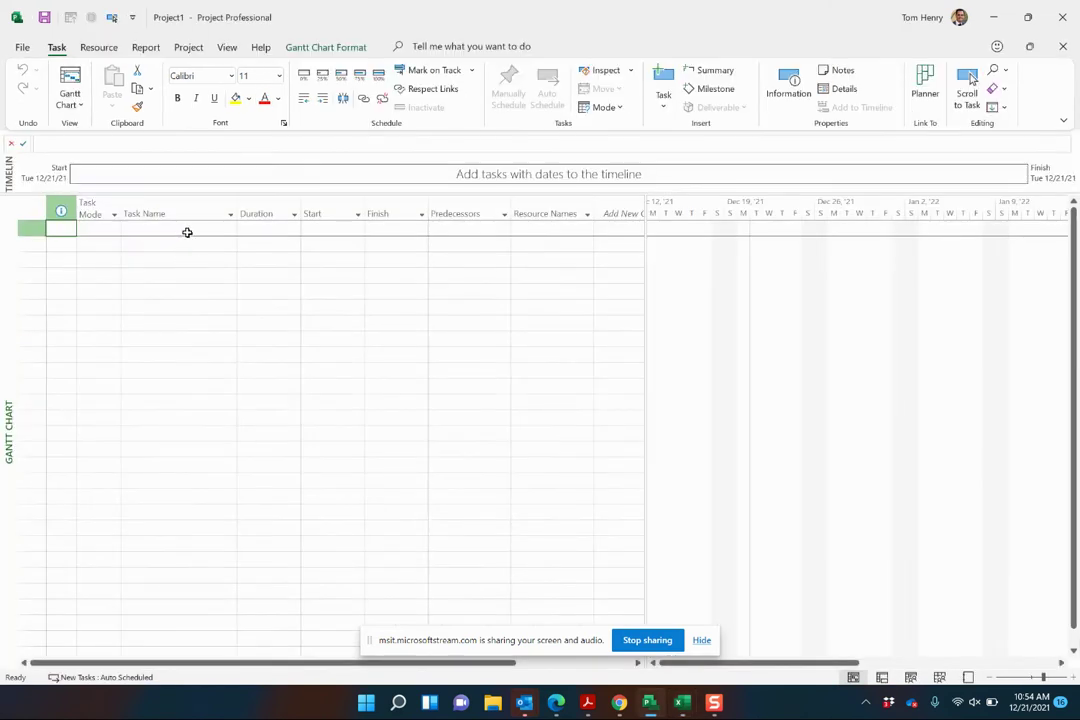
pyautogui.click(187, 232)
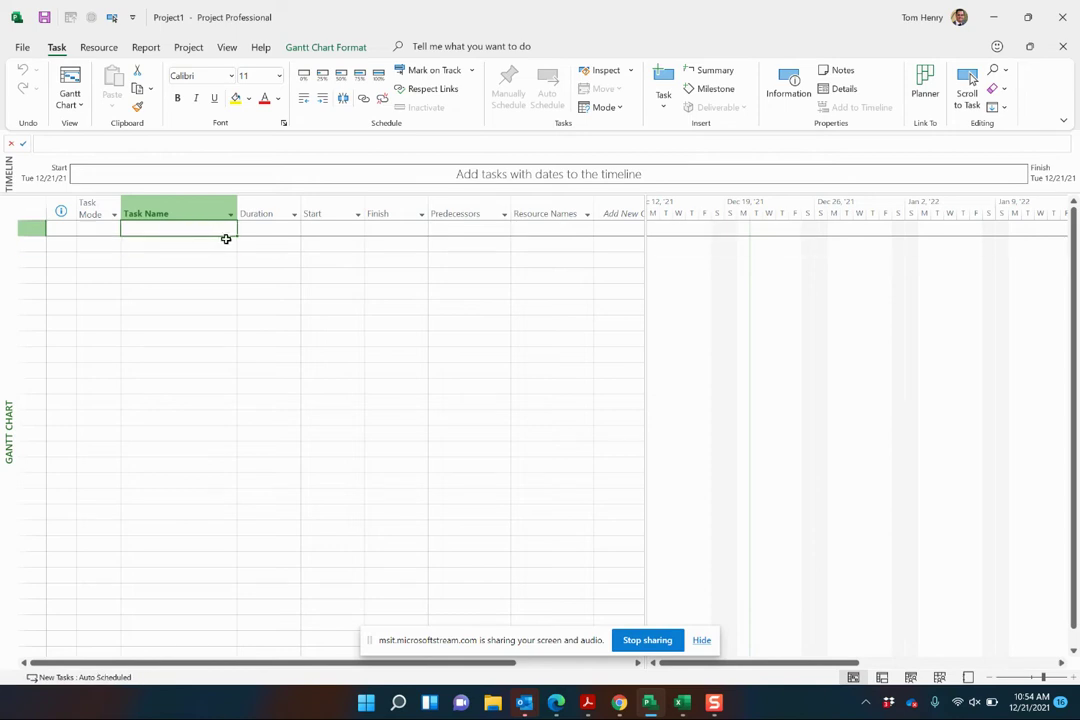
# - Copy the selected Excel task names and return to Project
pyautogui.hotkey('alt', 'Tab')
pyautogui.rightClick(72, 292)
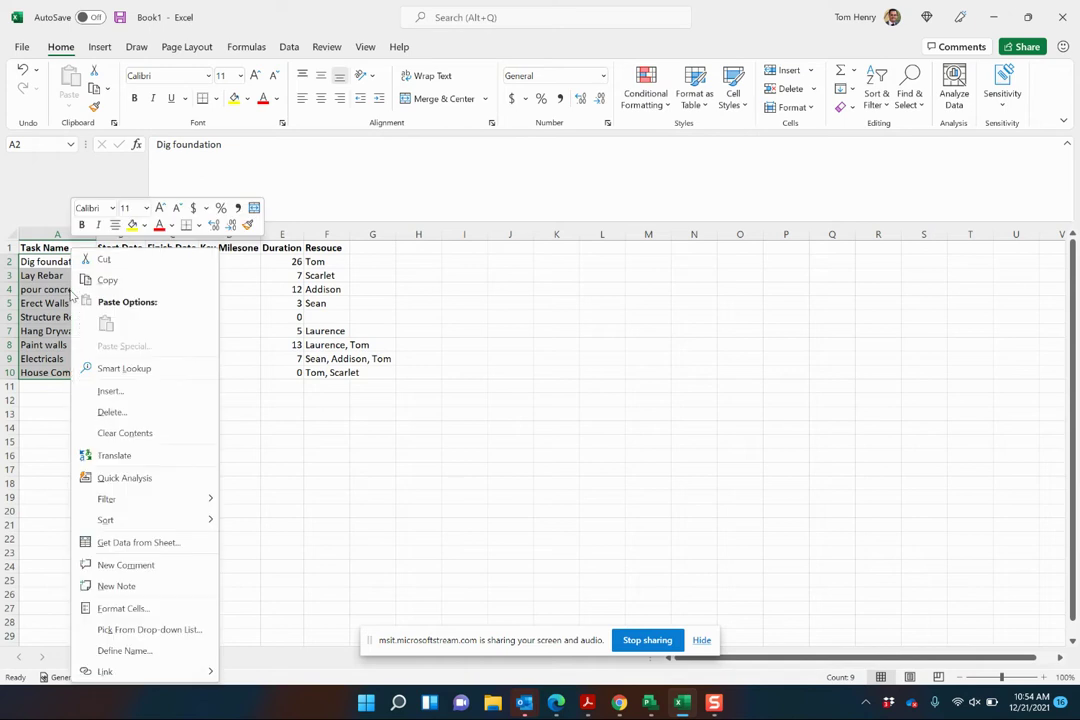
pyautogui.click(86, 258)
pyautogui.hotkey('alt', 'Tab')
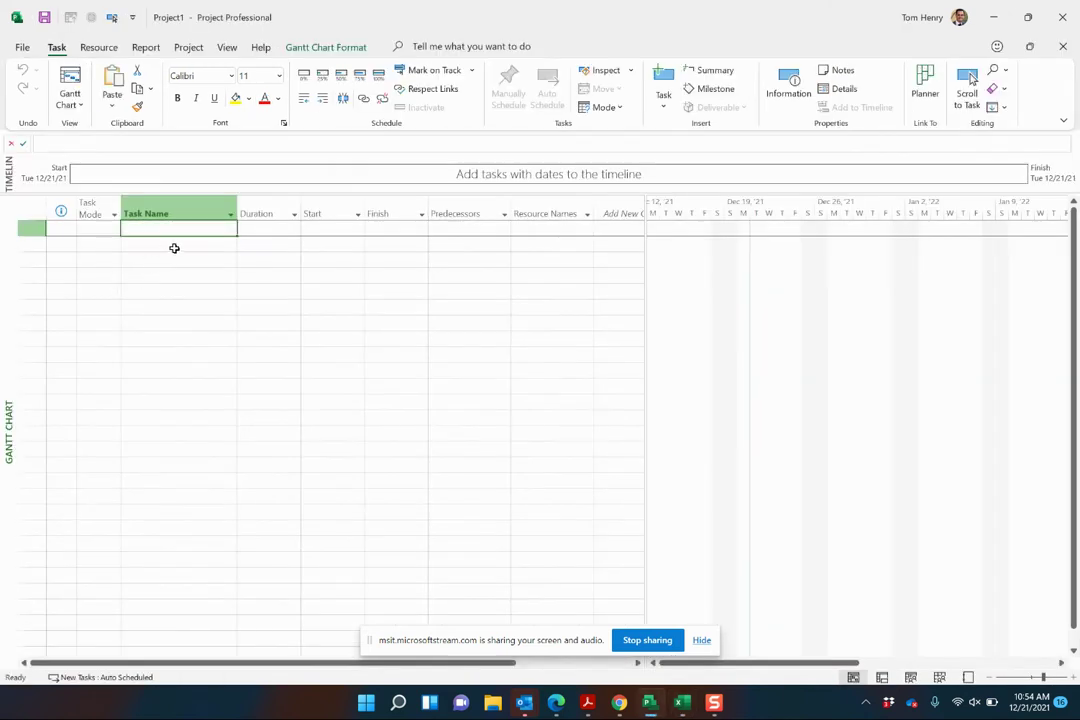
# - Paste the nine task names into Task Name, bring up the new-task scheduling options, and undo the paste
pyautogui.hotkey('ctrl', 'v')
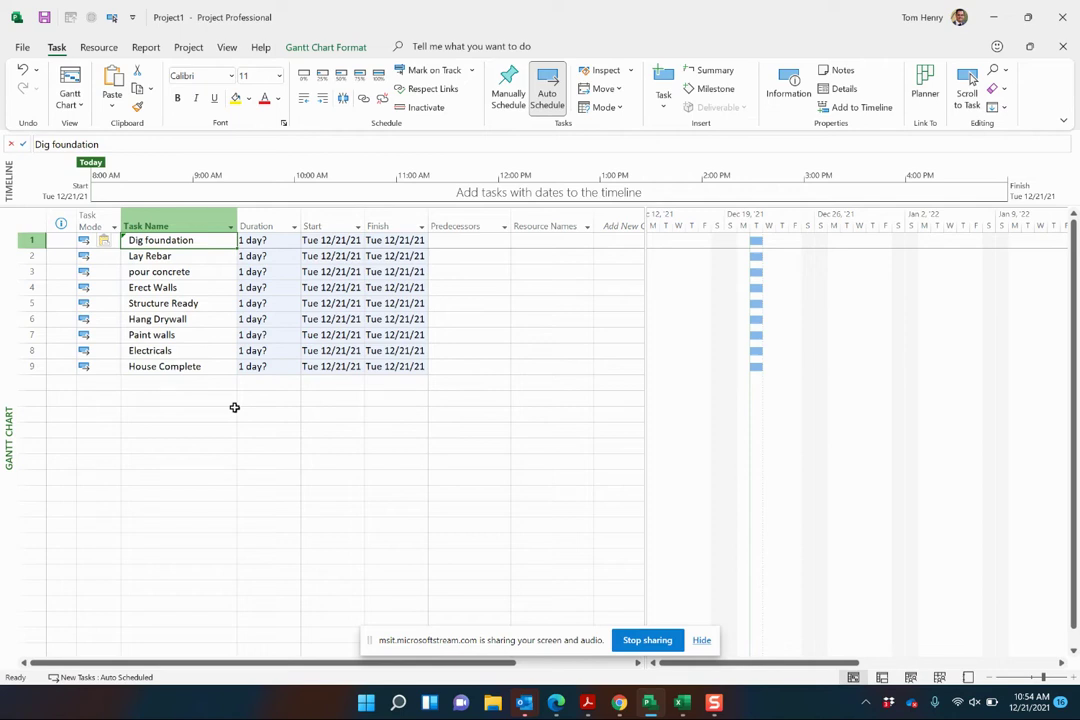
pyautogui.click(93, 678)
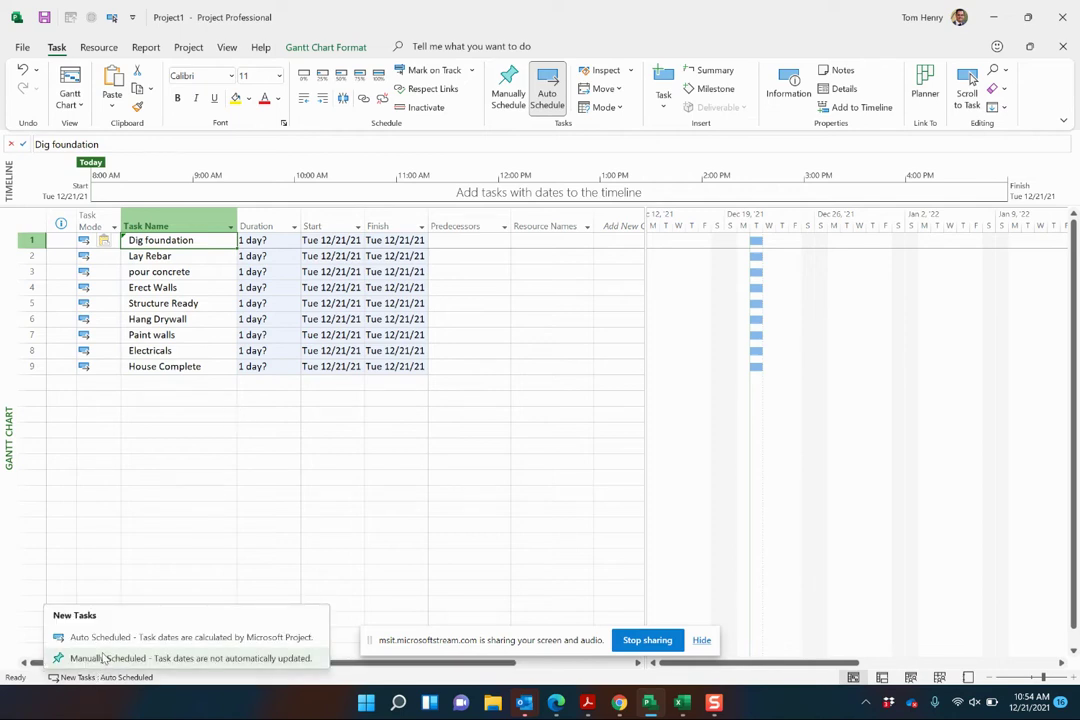
pyautogui.click(176, 516)
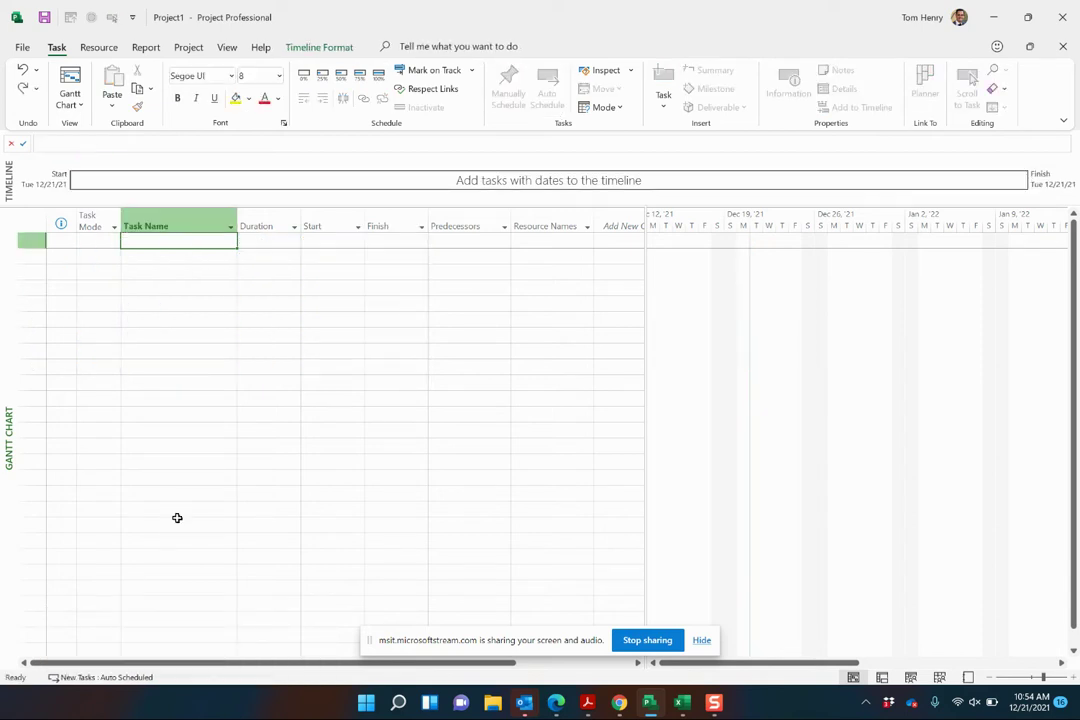
# - Set new tasks to Manually Scheduled and paste the nine task names
pyautogui.click(92, 678)
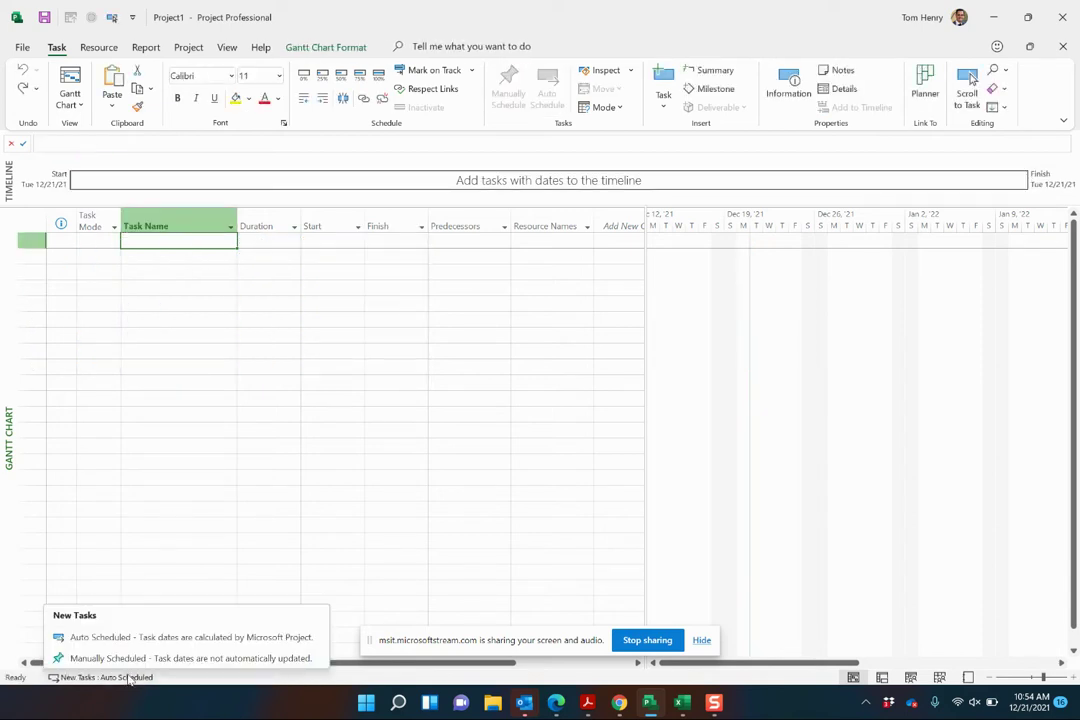
pyautogui.click(134, 650)
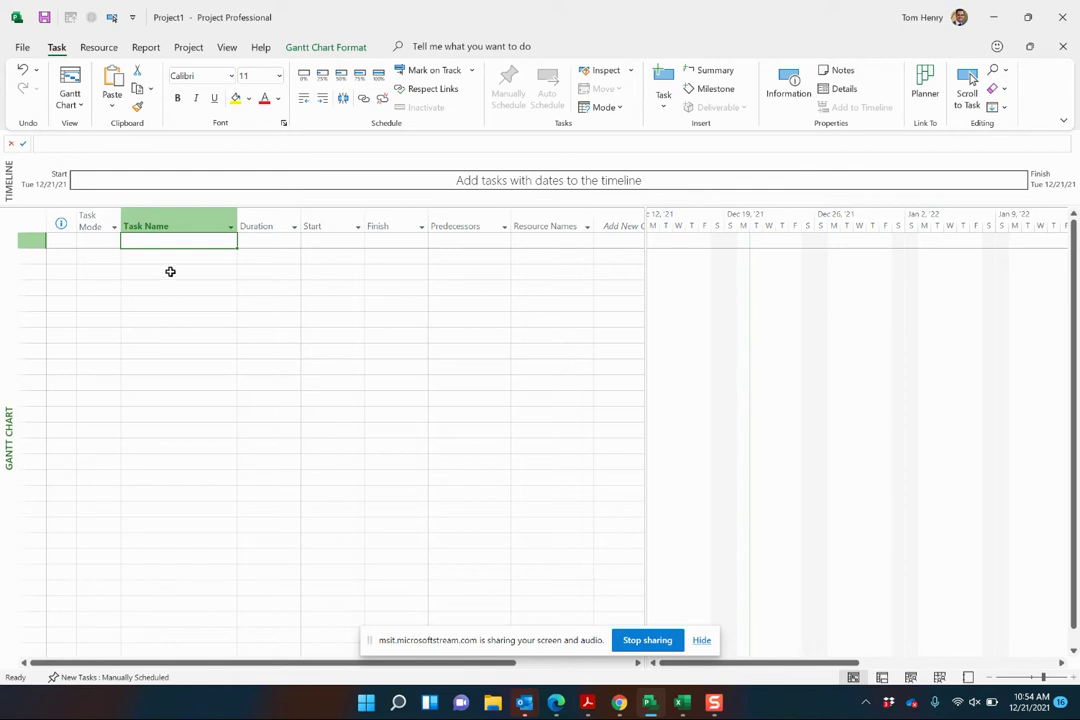
pyautogui.hotkey('ctrl', 'v')
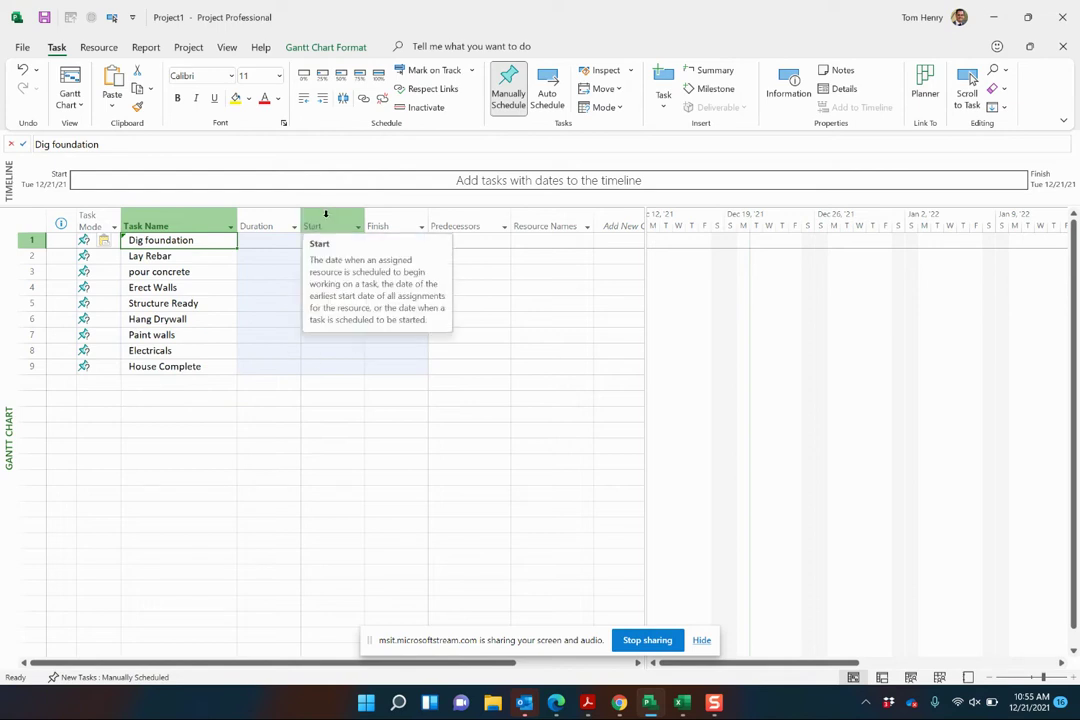
# - Inspect the first task's empty Duration, Start and Finish, then switch to Excel
pyautogui.click(277, 242)
pyautogui.click(329, 247)
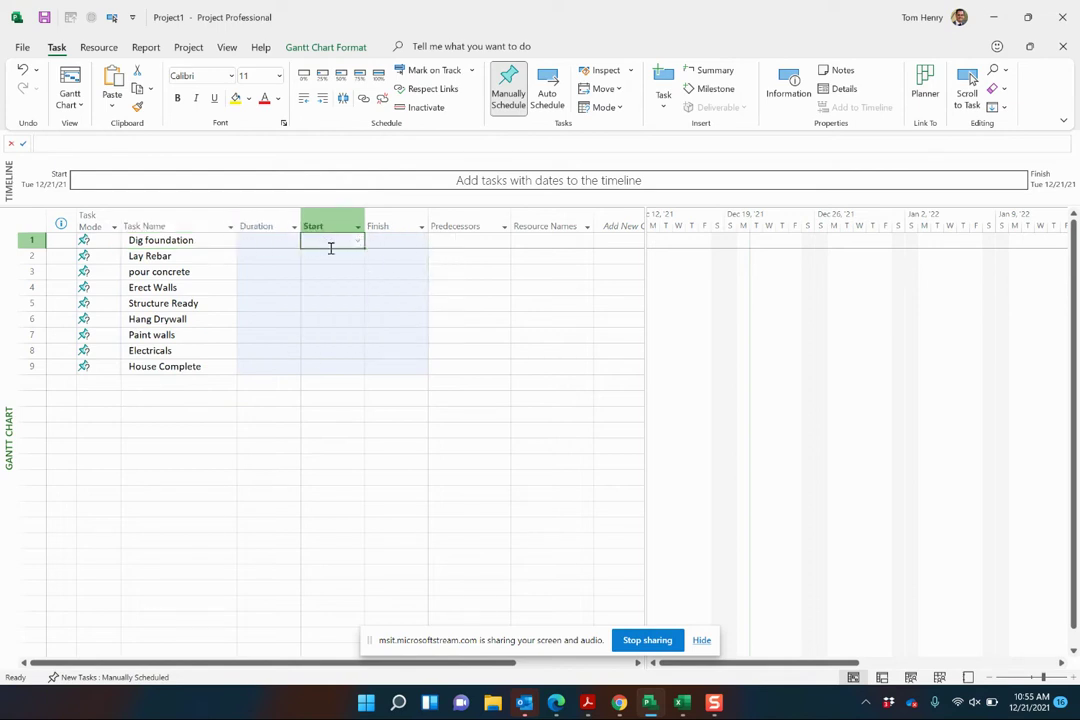
pyautogui.click(389, 245)
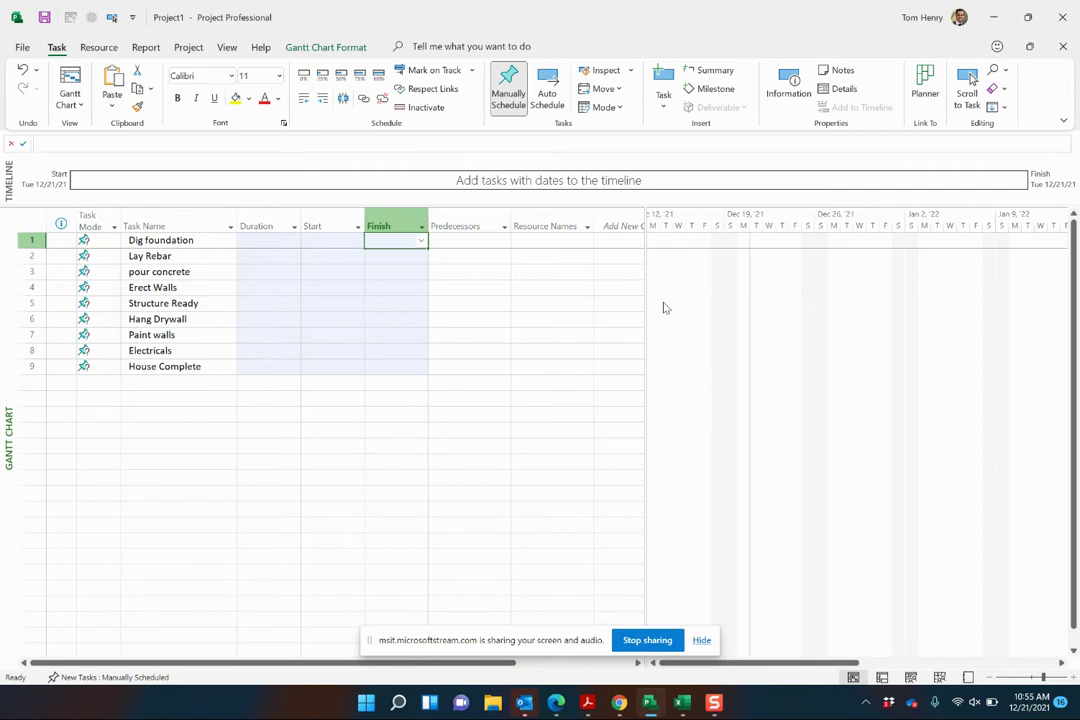
pyautogui.hotkey('alt', 'Tab')
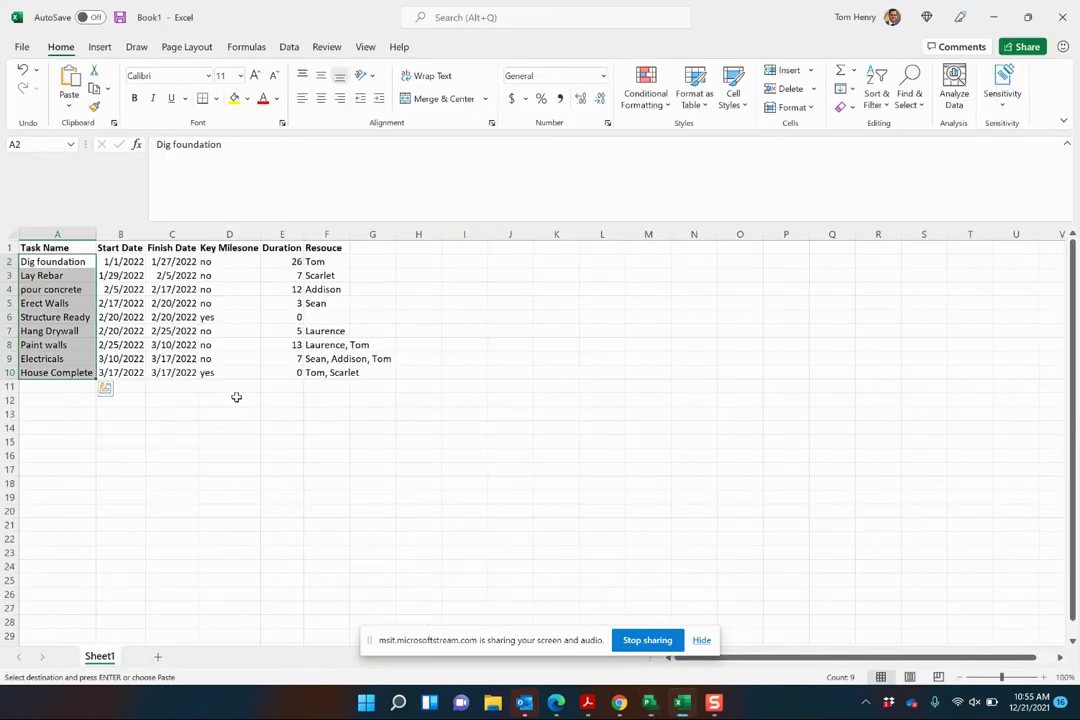
# - Switch new tasks to Auto Scheduled and re-paste the nine names, each 1 day? on Tue 12/21/21
pyautogui.hotkey('alt', 'Tab')
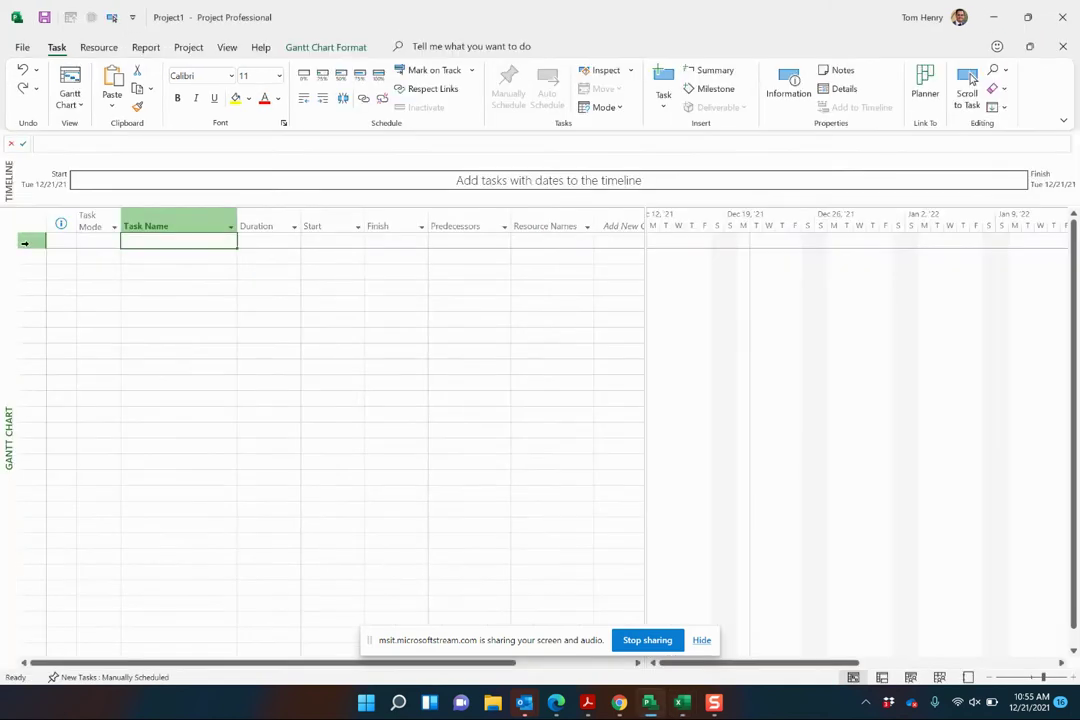
pyautogui.click(157, 677)
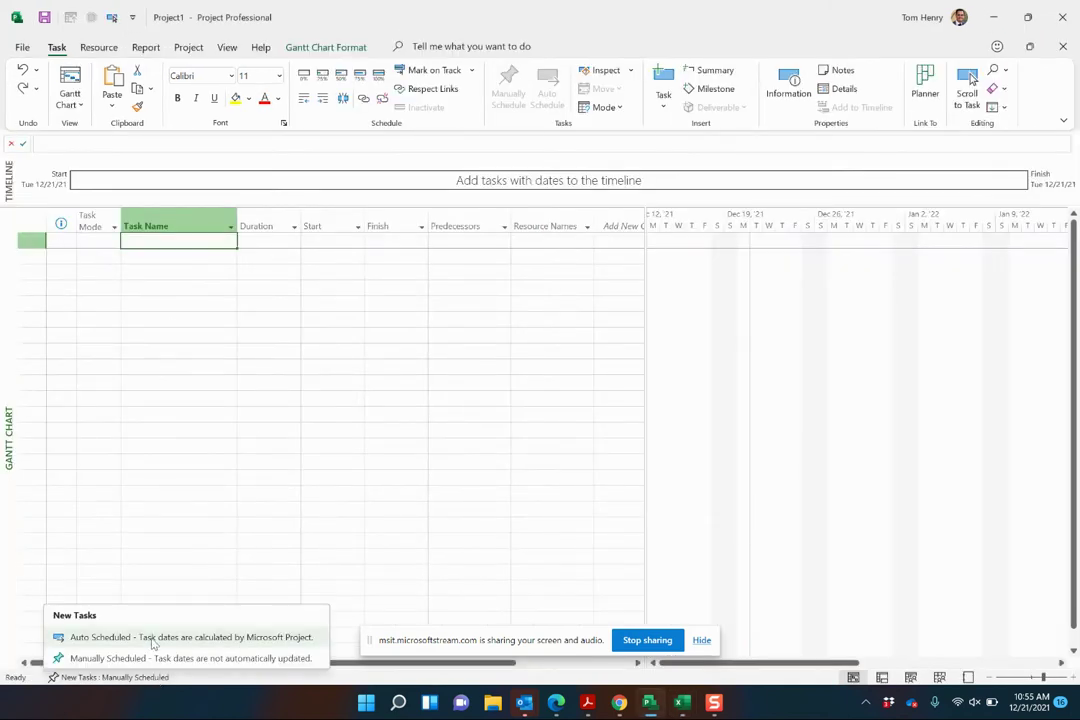
pyautogui.click(150, 638)
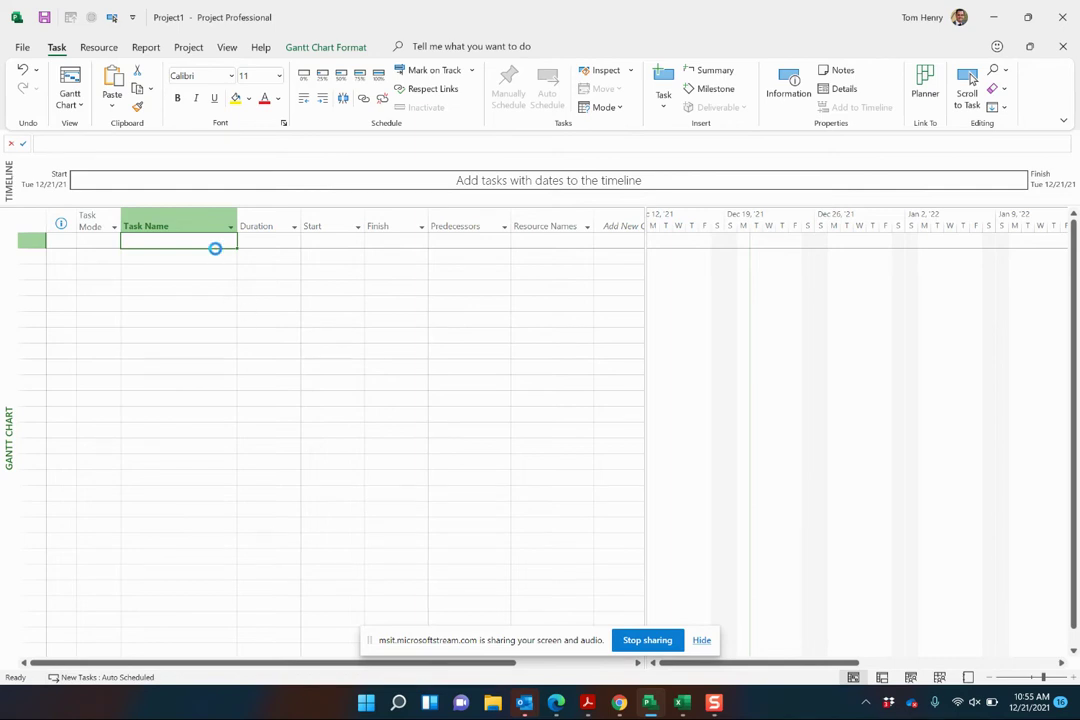
pyautogui.hotkey('ctrl', 'v')
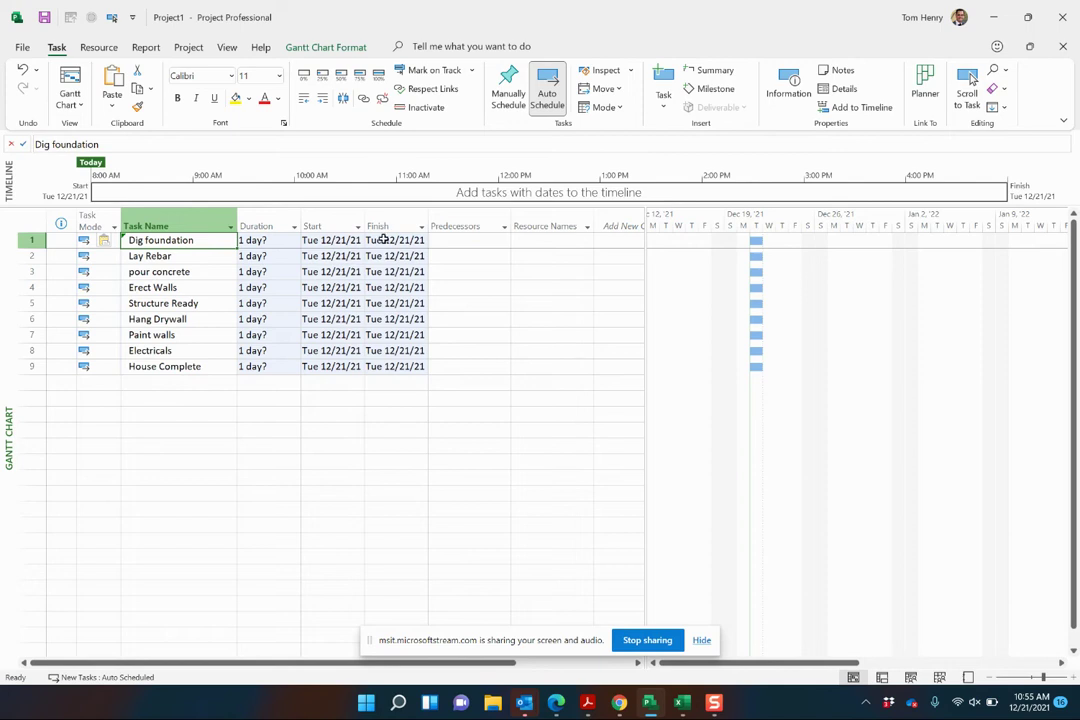
# - Copy Excel's durations E2:E10 (26, 7, 12, 3, 0, 5, 13, 7, 0 days) into Project's Duration column
pyautogui.hotkey('alt', 'Tab')
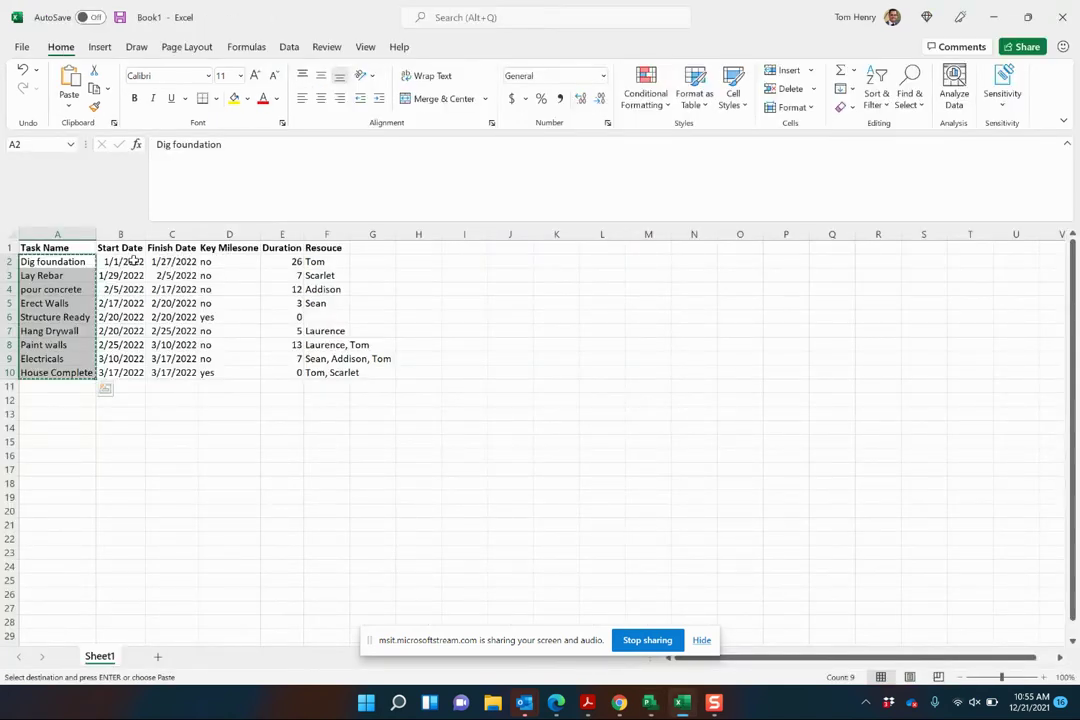
pyautogui.moveTo(133, 259); pyautogui.dragTo(172, 371)
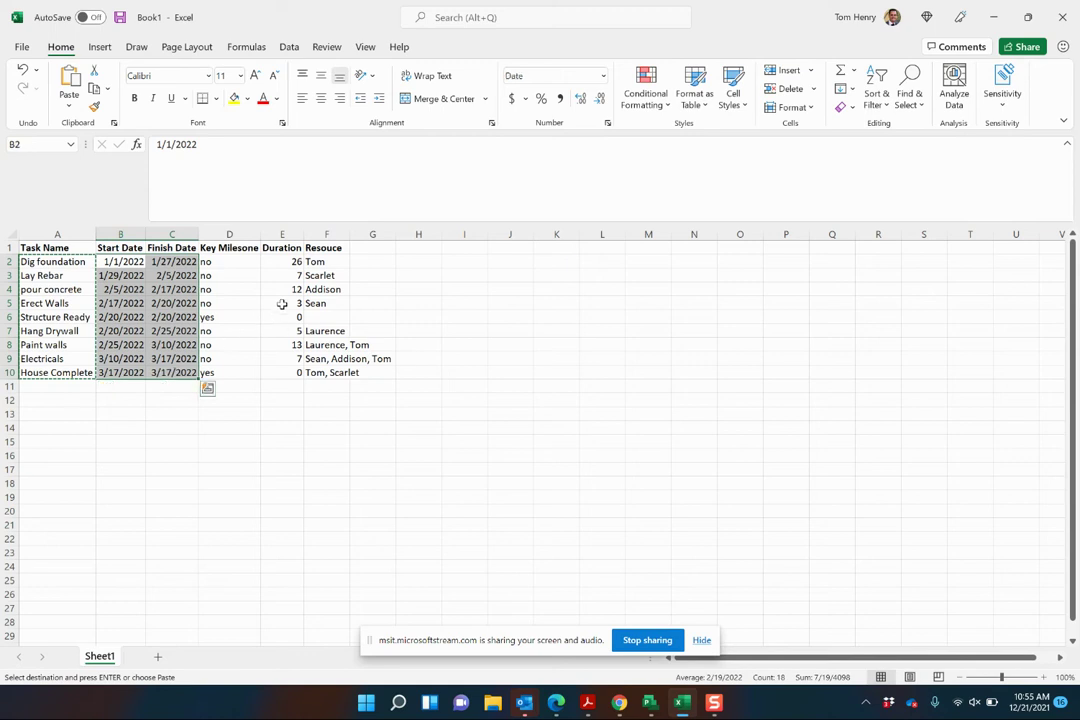
pyautogui.moveTo(284, 261); pyautogui.dragTo(286, 370)
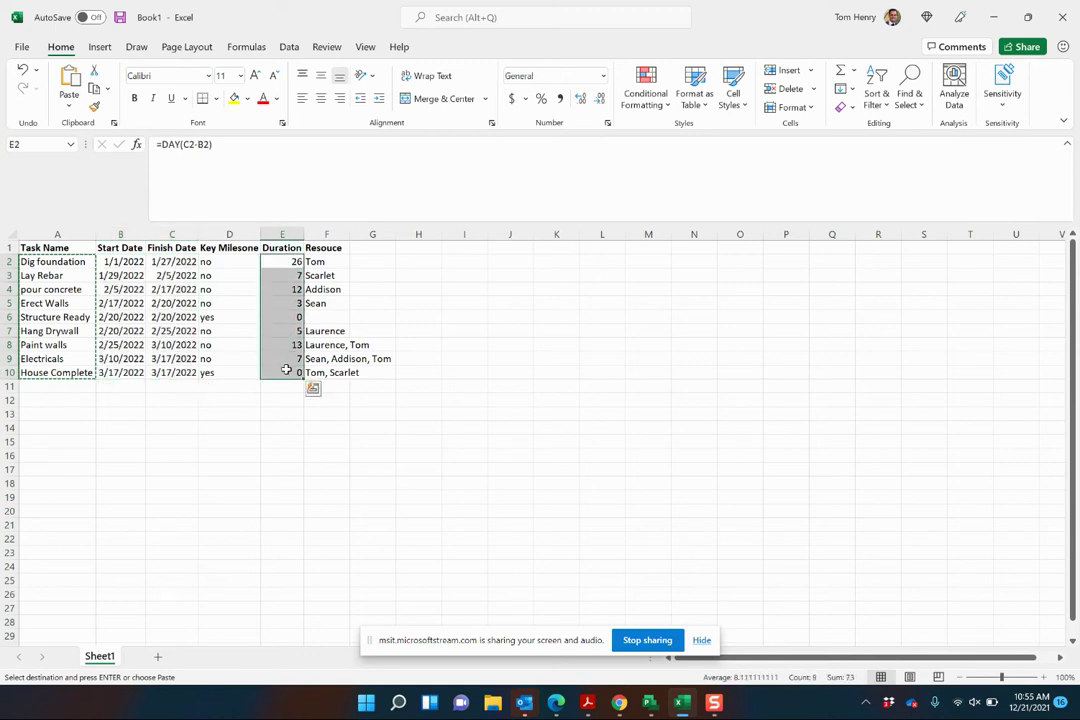
pyautogui.hotkey('ctrl', 'c')
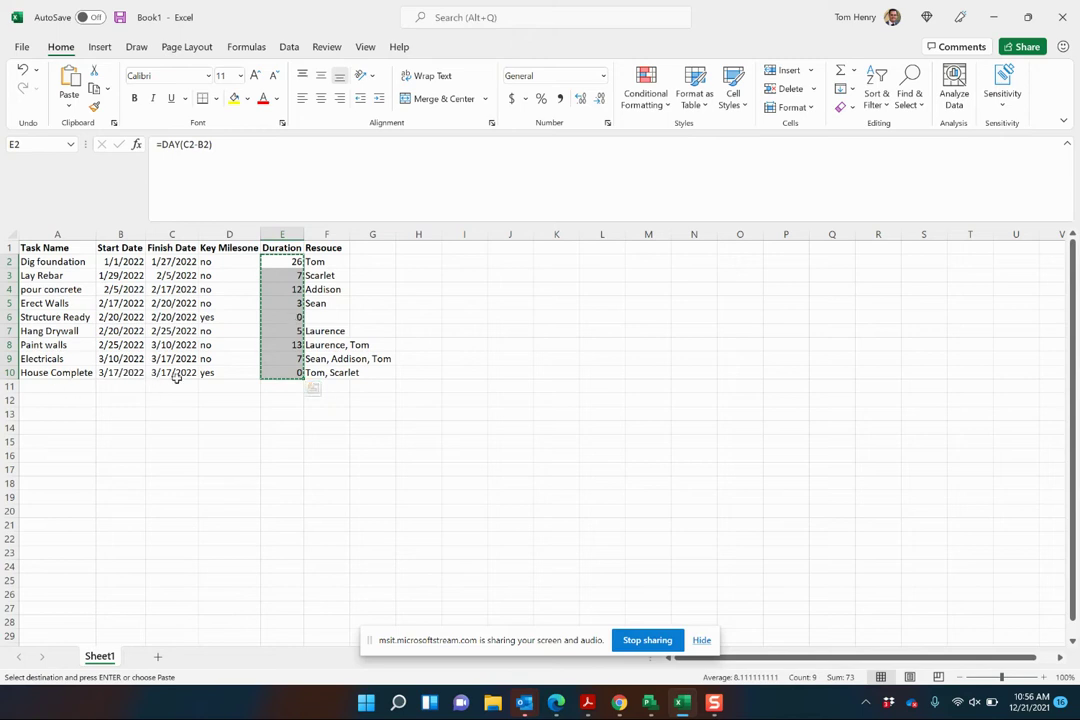
pyautogui.hotkey('alt', 'Tab')
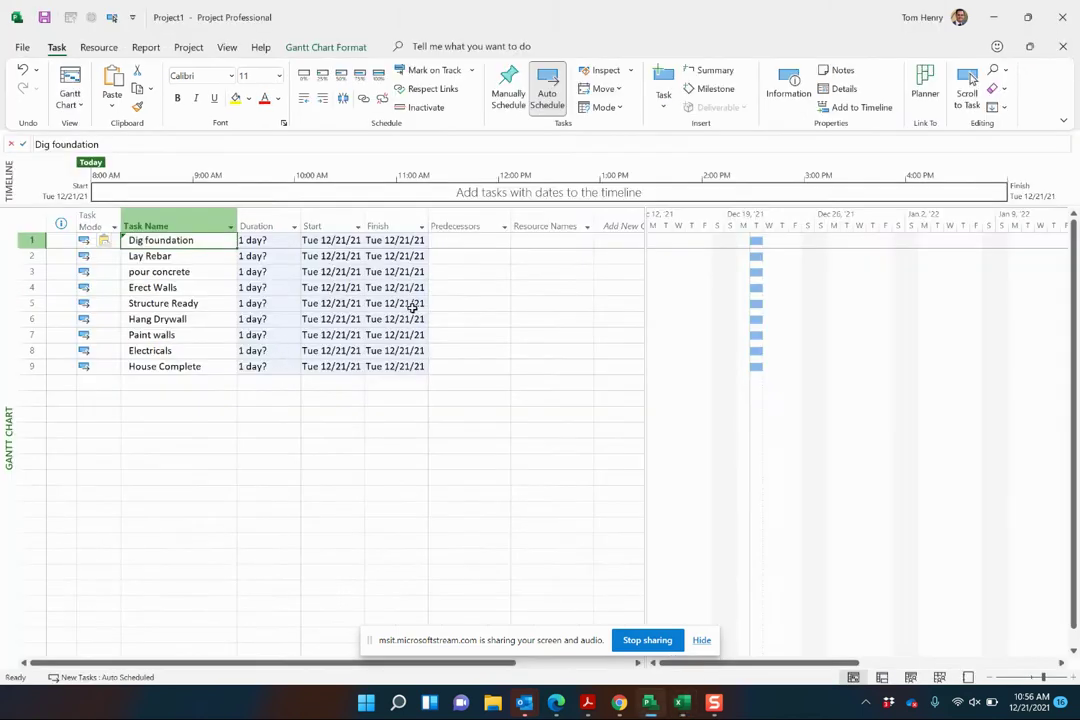
pyautogui.click(289, 241)
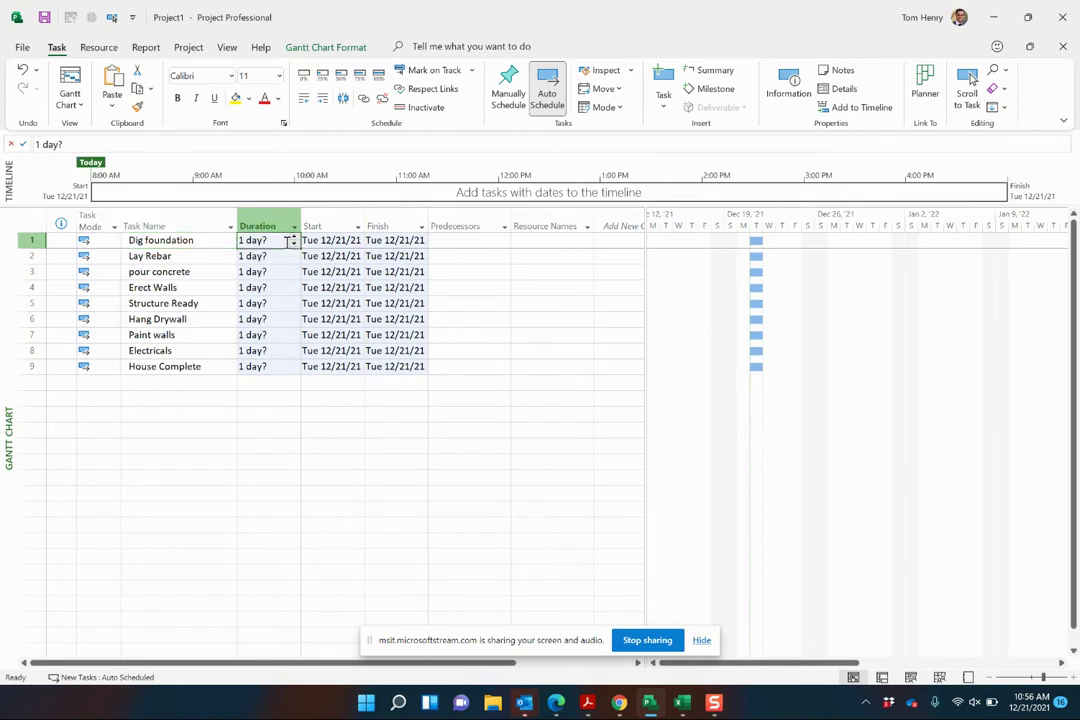
pyautogui.hotkey('ctrl', 'v')
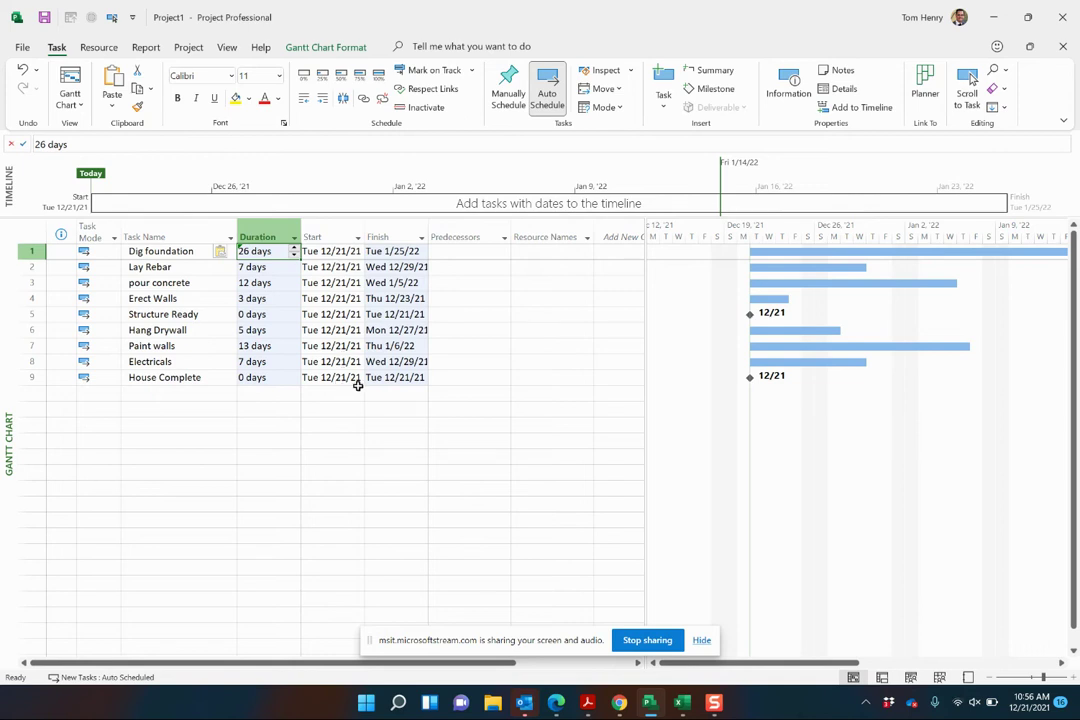
# - Set the project start date to Mon 1/3/22 in Project Information
pyautogui.click(188, 47)
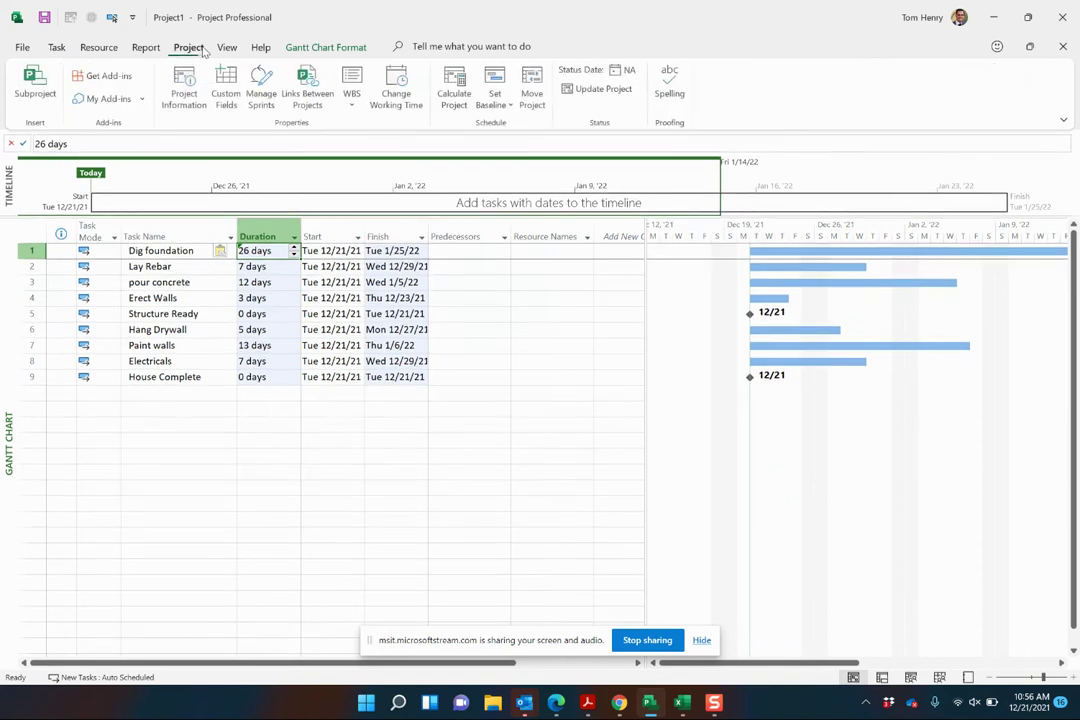
pyautogui.click(198, 103)
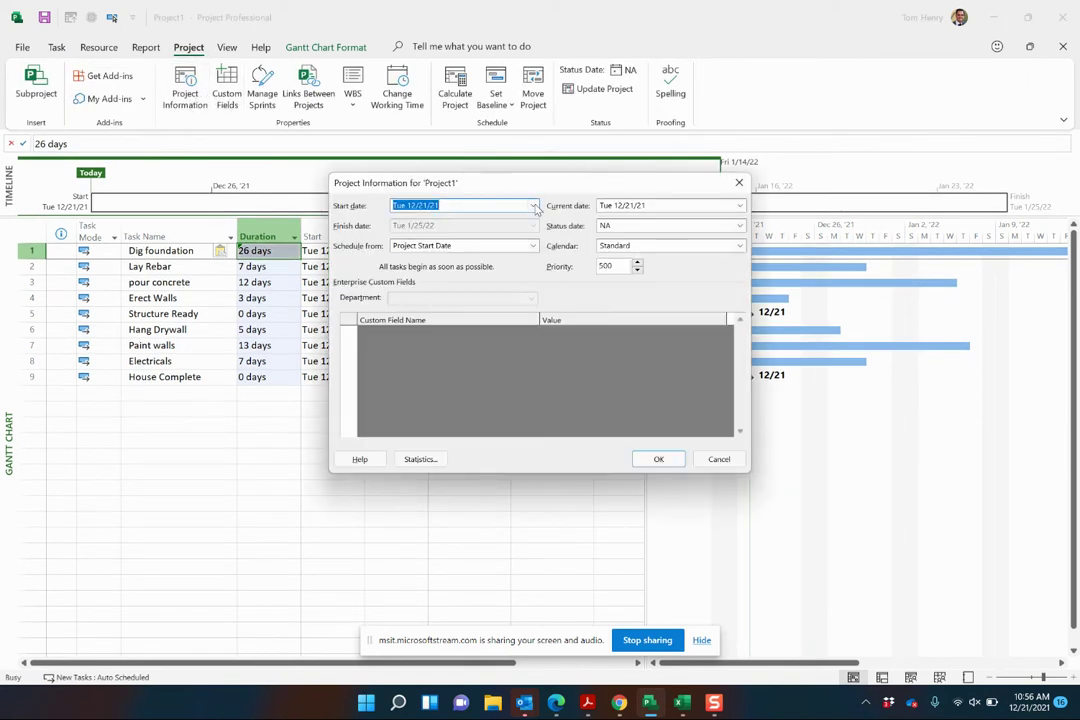
pyautogui.click(534, 205)
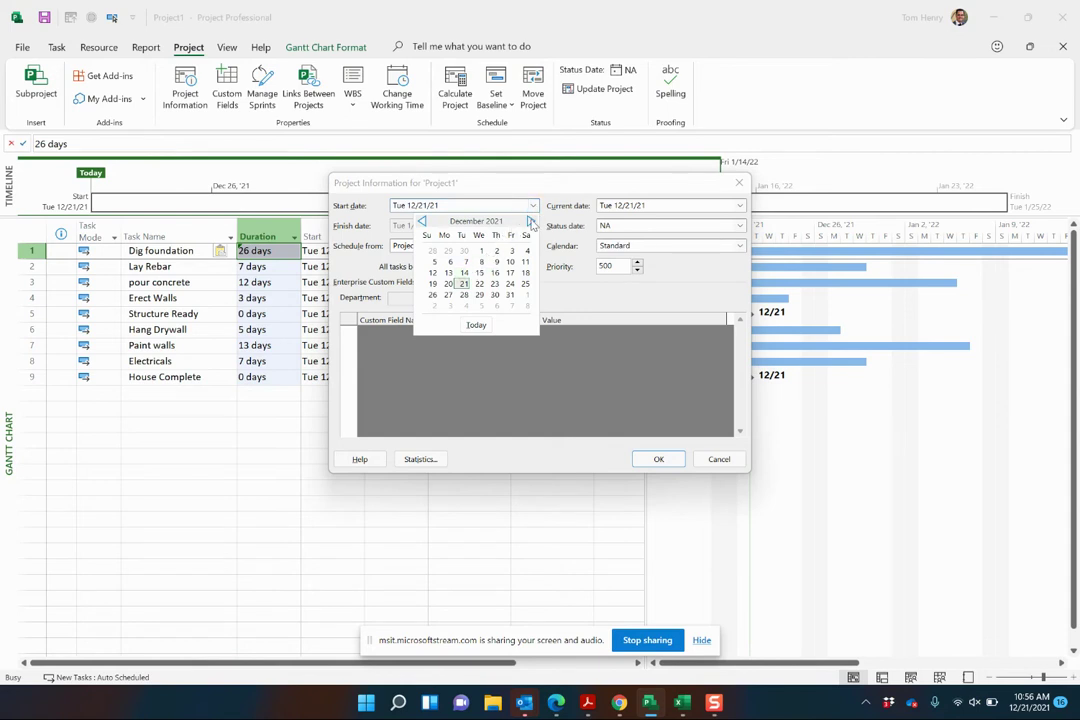
pyautogui.click(531, 222)
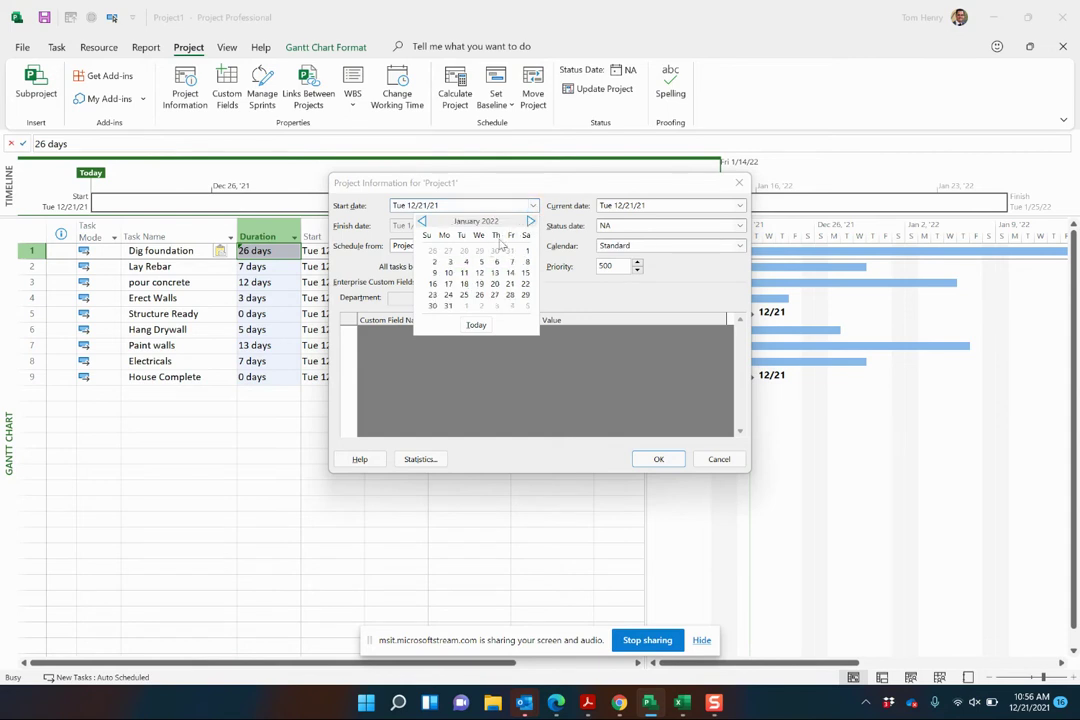
pyautogui.click(449, 262)
pyautogui.click(660, 458)
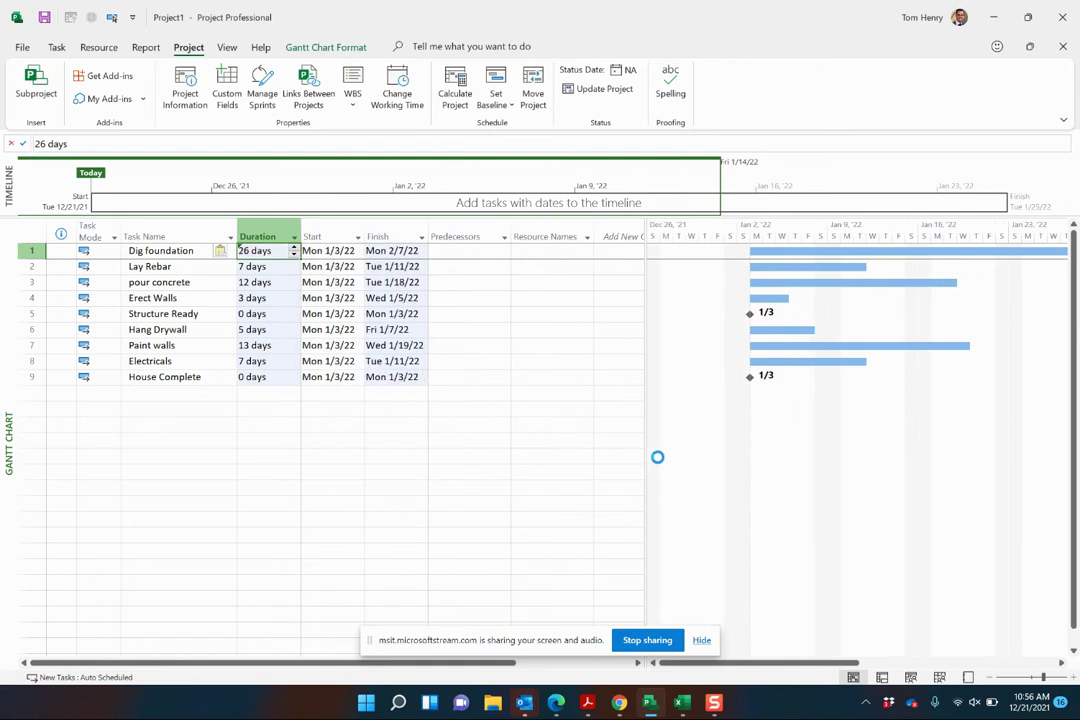
# - Compare Excel's first start date 1/1/2022 with the first task's start in Project
pyautogui.hotkey('alt', 'Tab')
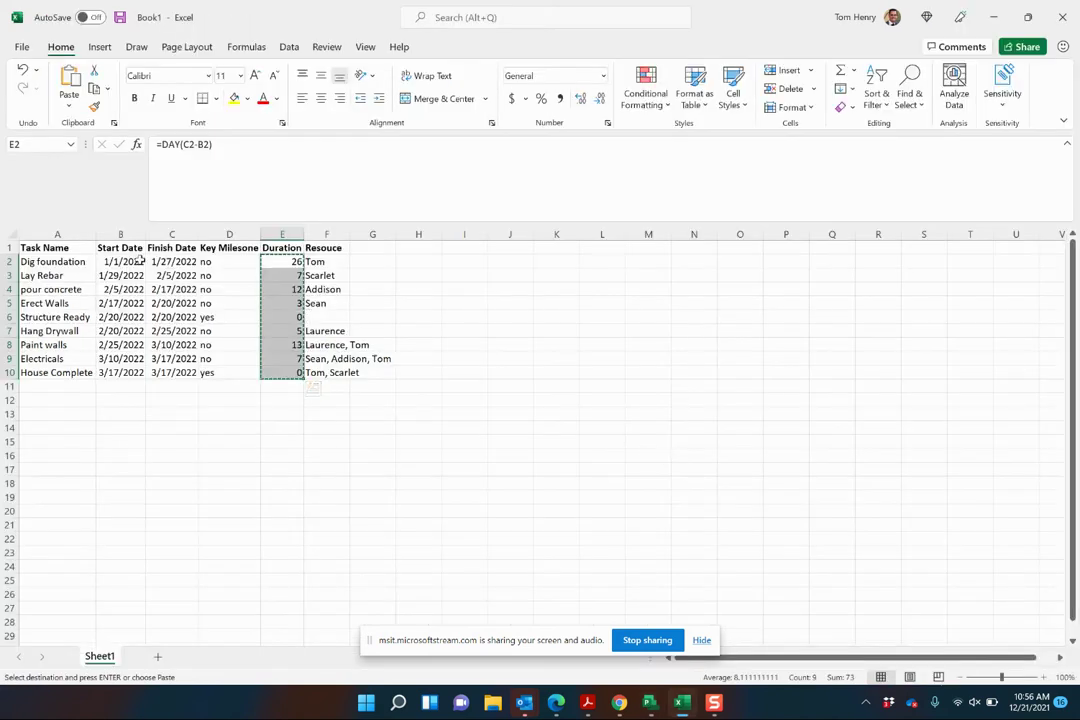
pyautogui.click(135, 262)
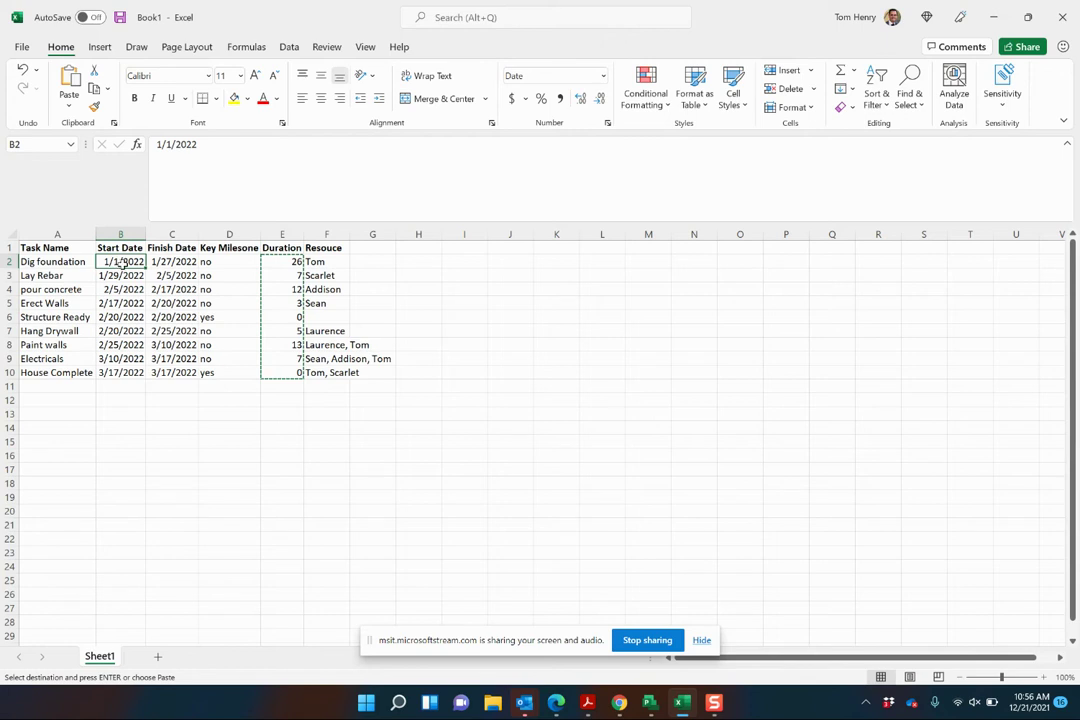
pyautogui.hotkey('alt', 'Tab')
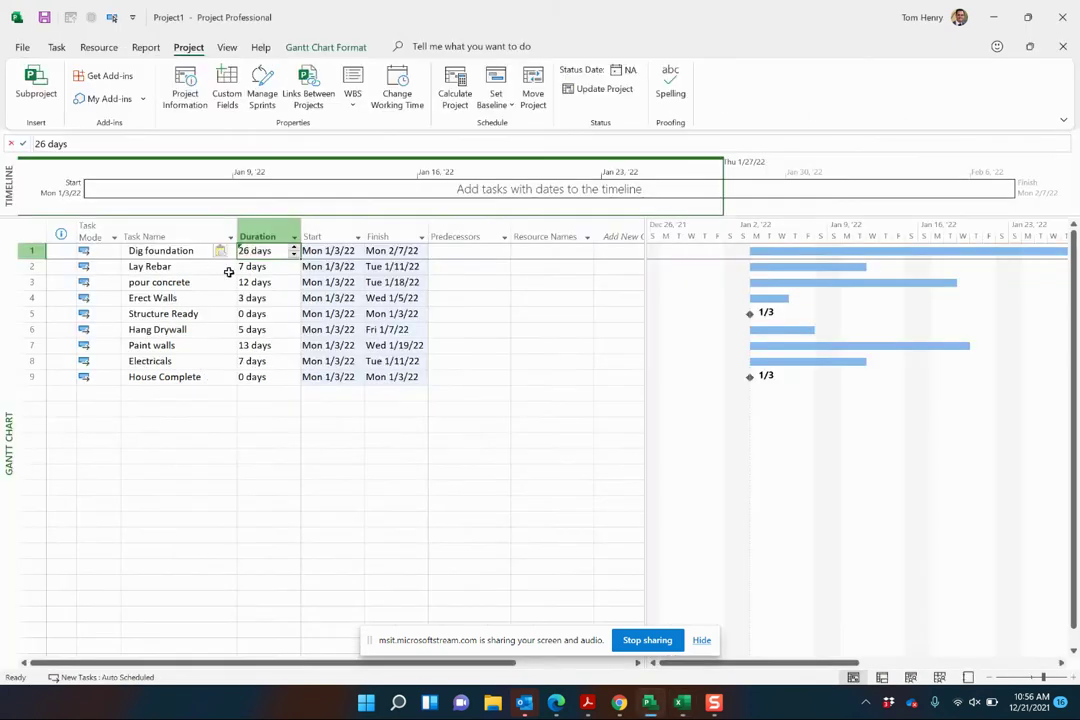
pyautogui.click(339, 250)
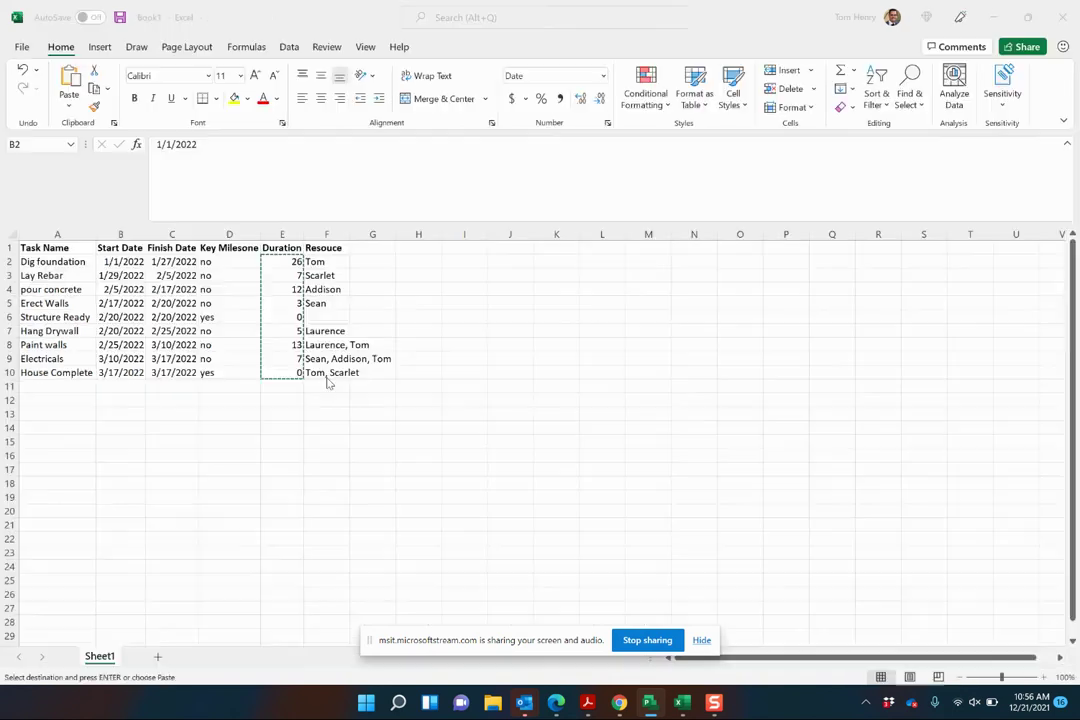
pyautogui.hotkey('alt', 'Tab')
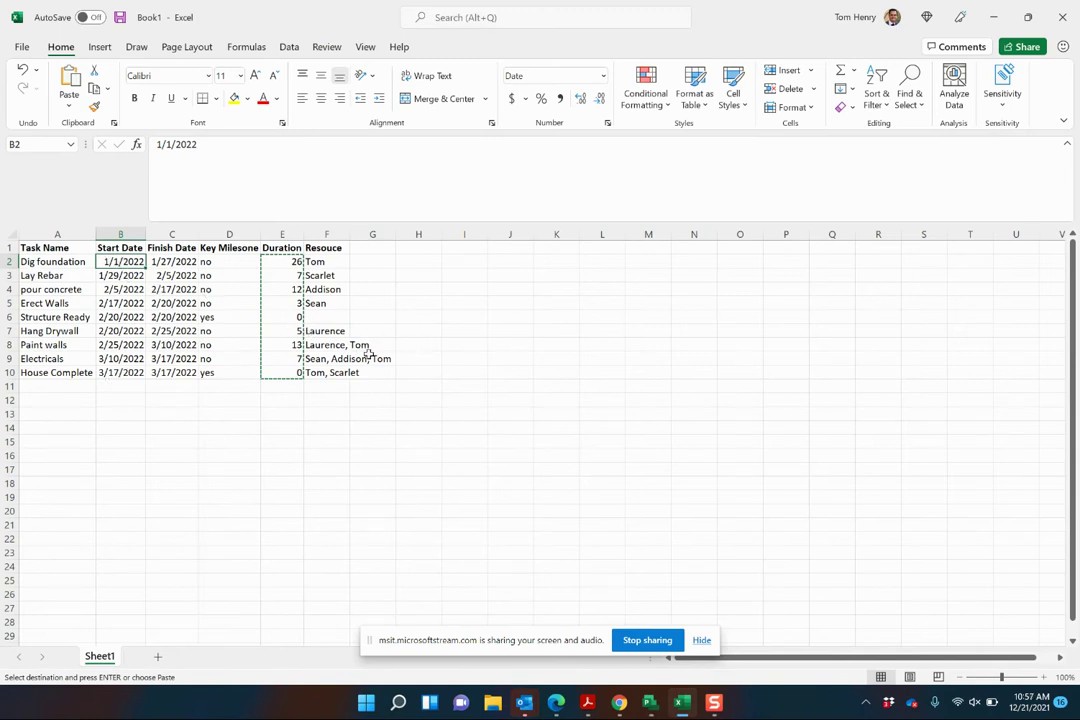
pyautogui.hotkey('alt', 'Tab')
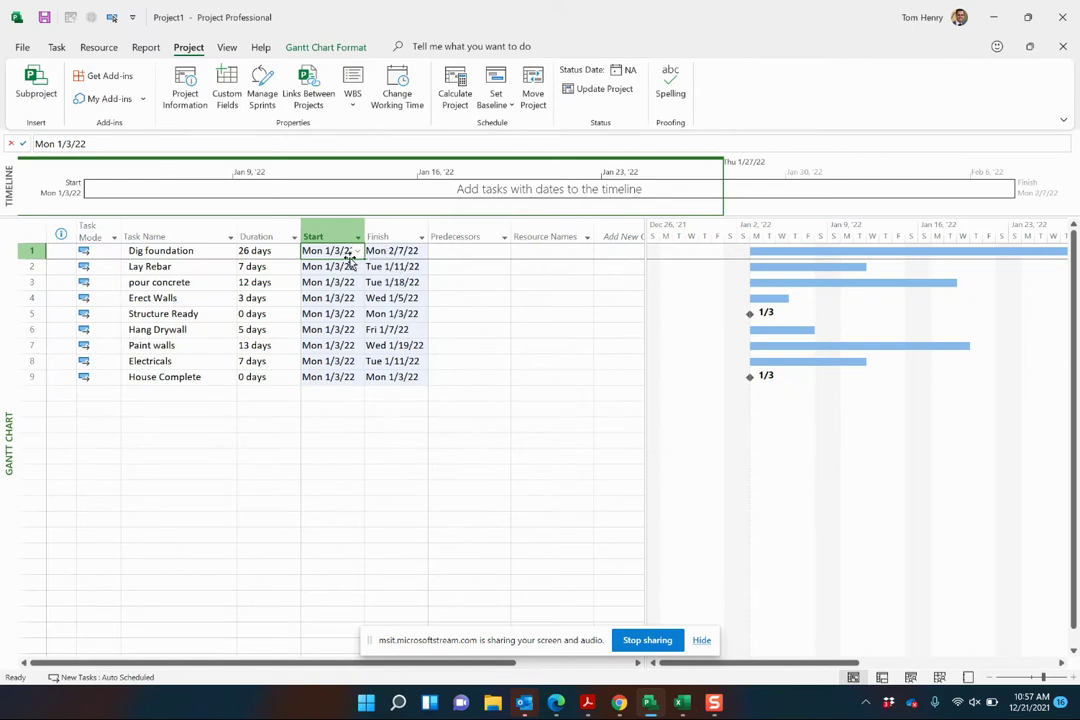
# - Look over the Predecessors cells for Dig foundation, Lay Rebar and Structure Ready
pyautogui.click(455, 253)
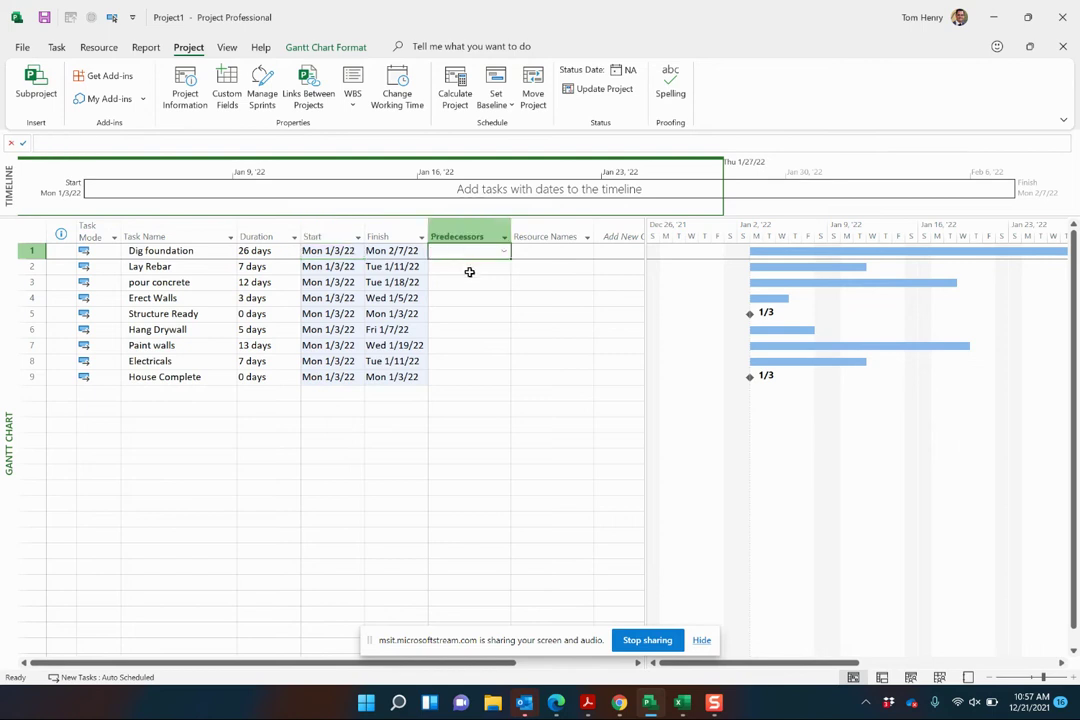
pyautogui.click(468, 266)
pyautogui.click(482, 313)
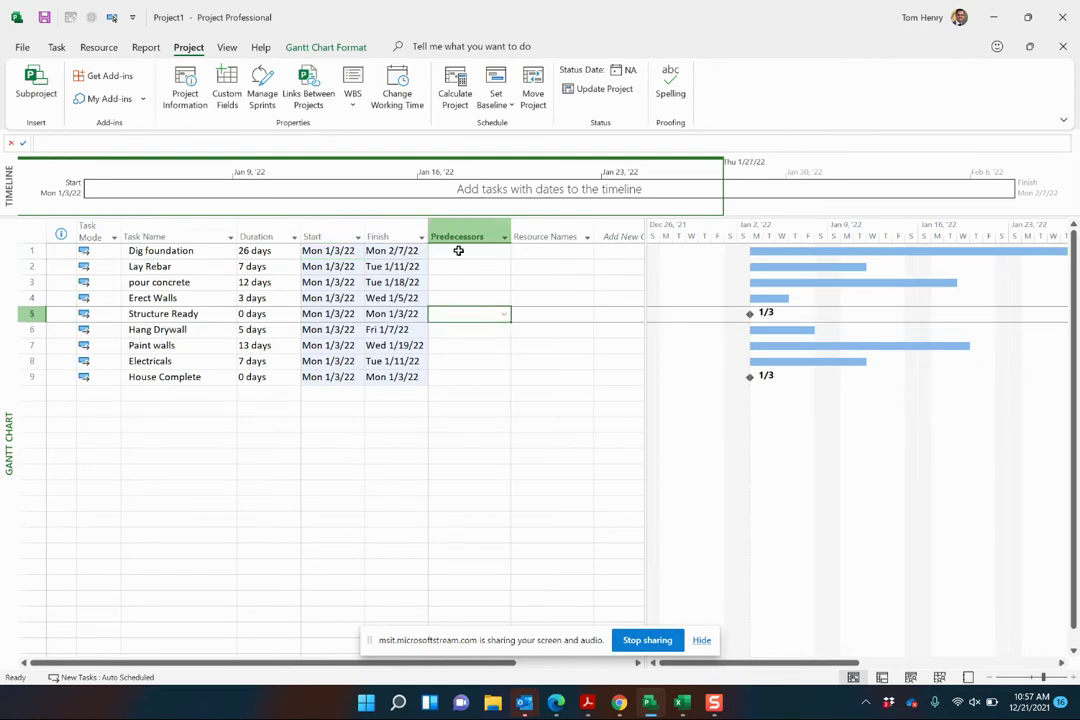
pyautogui.click(458, 251)
# - Make Lay Rebar, pour concrete and Erect Walls follow tasks 1, 2 and 3, then select the task names
pyautogui.click(455, 269)
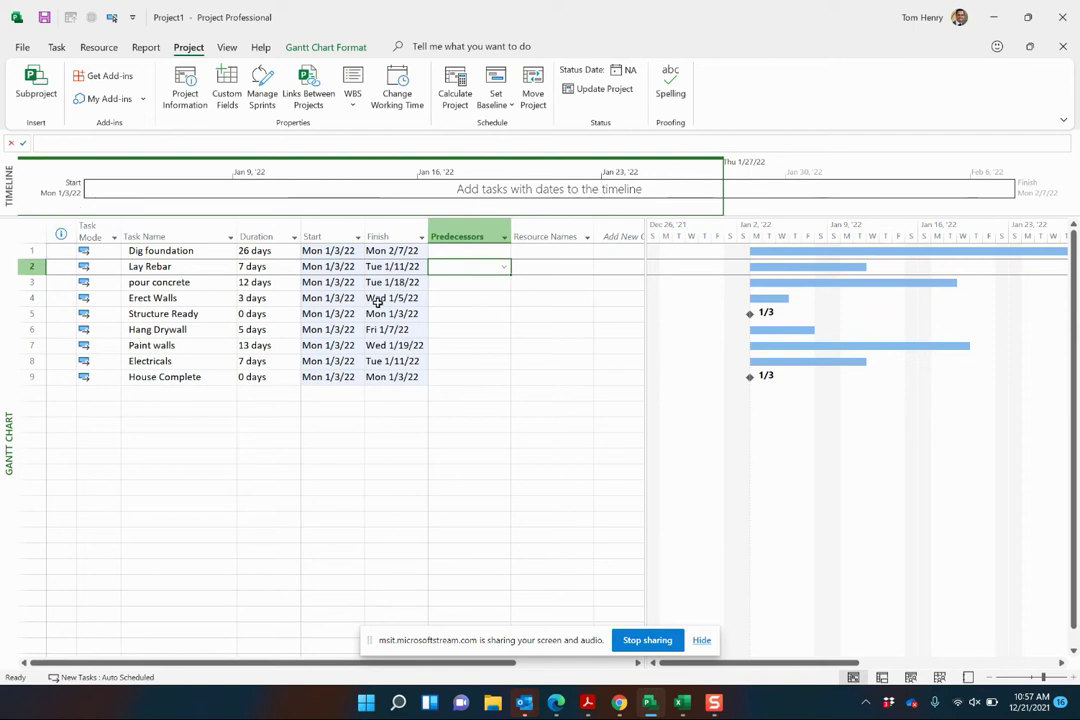
pyautogui.write('1')
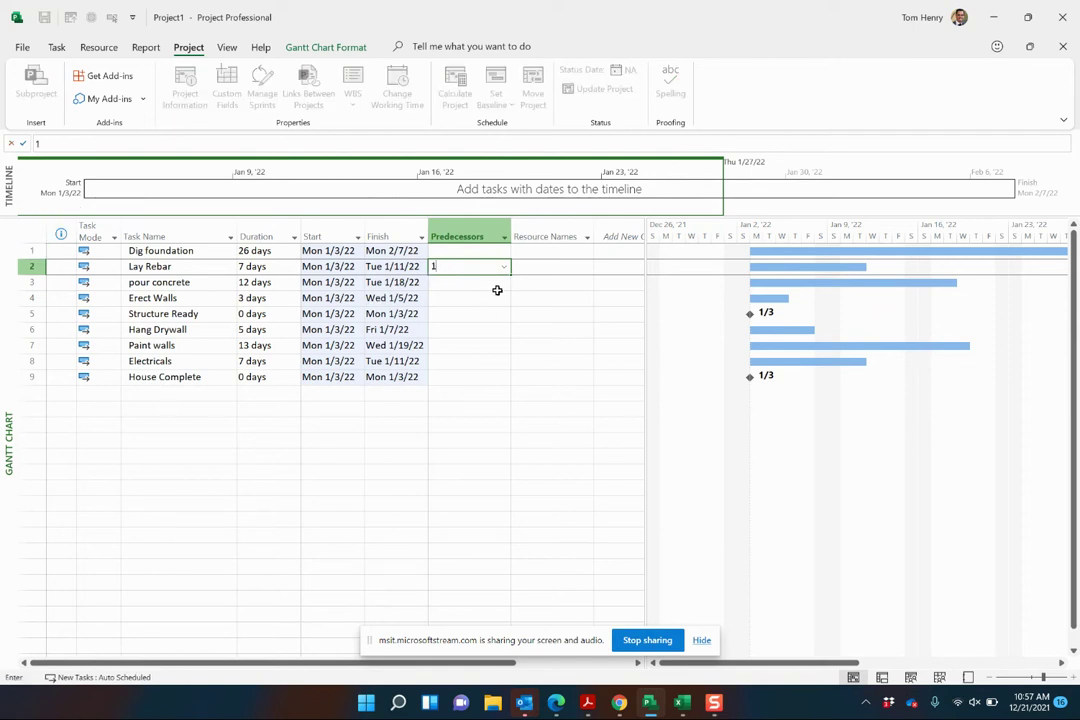
pyautogui.press('Return')
pyautogui.write('2')
pyautogui.press('Return')
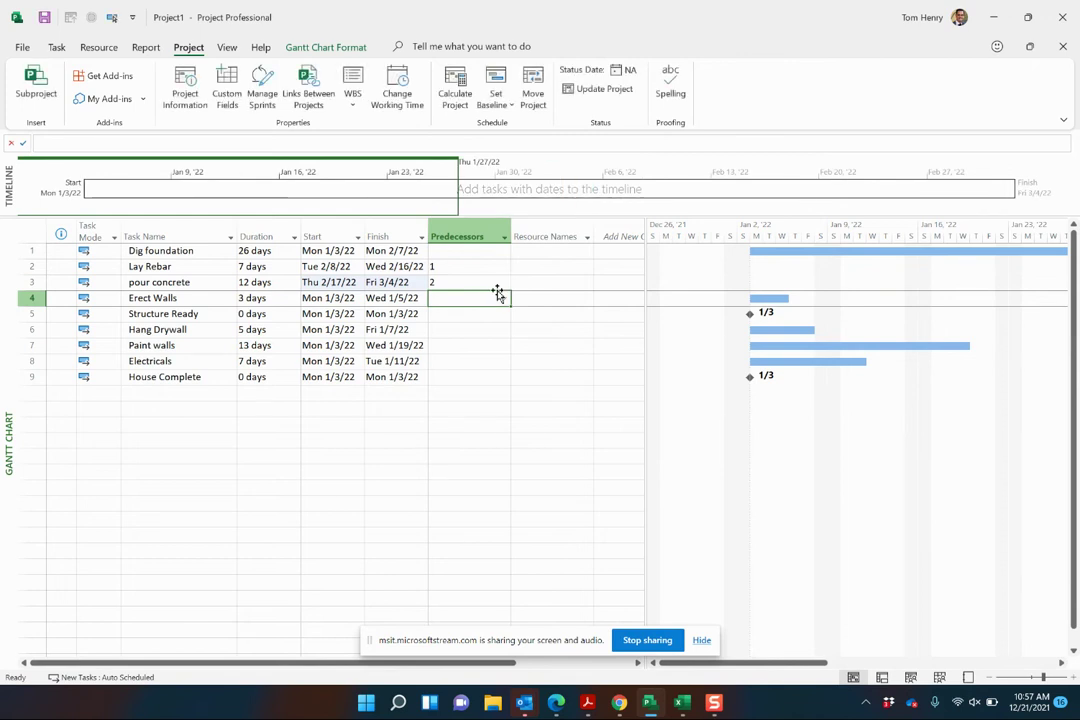
pyautogui.write('3')
pyautogui.press('Return')
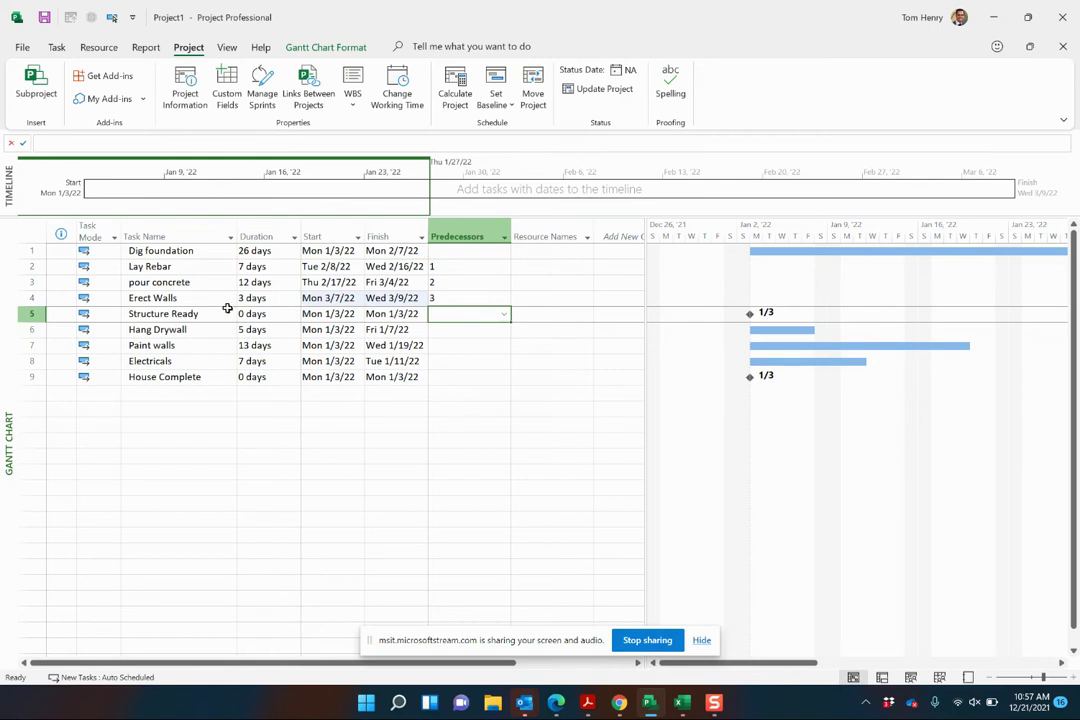
pyautogui.moveTo(219, 250); pyautogui.dragTo(212, 376)
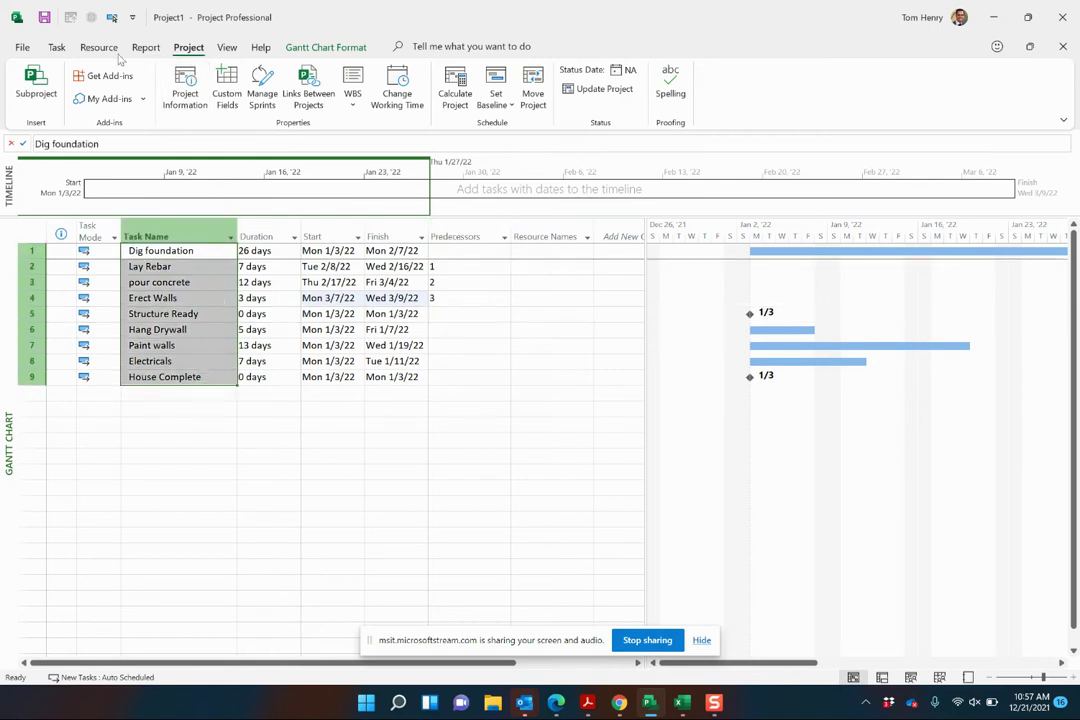
# - Link all nine tasks in sequence and zoom to the entire project, ending House Complete 4/13/22
pyautogui.click(58, 48)
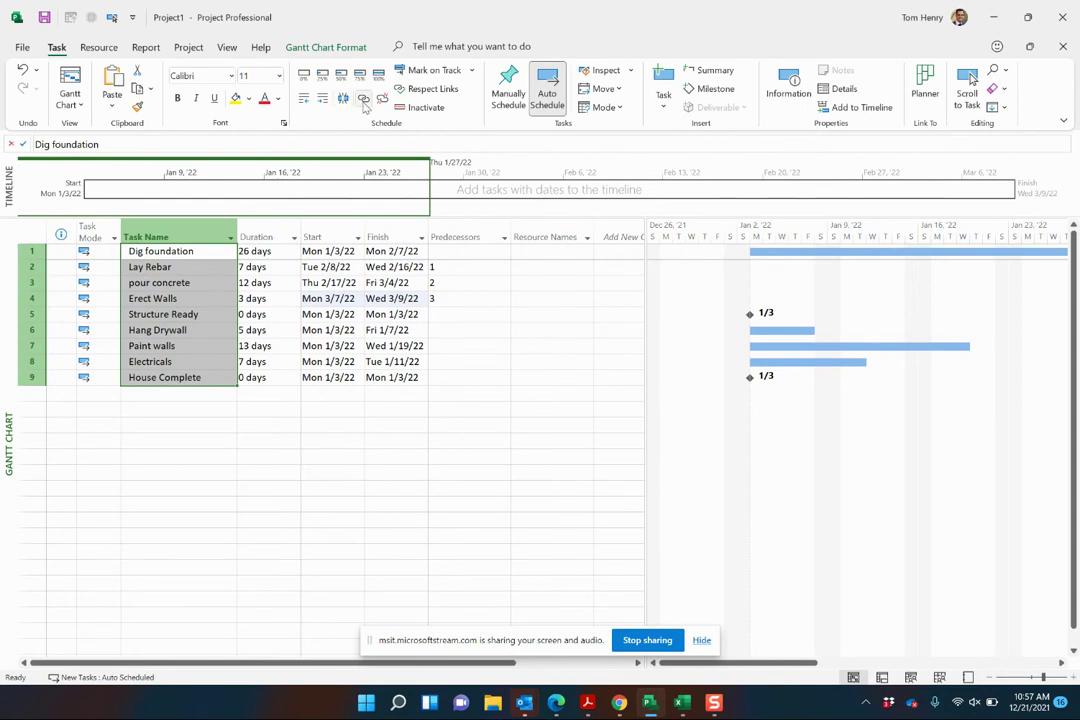
pyautogui.click(364, 99)
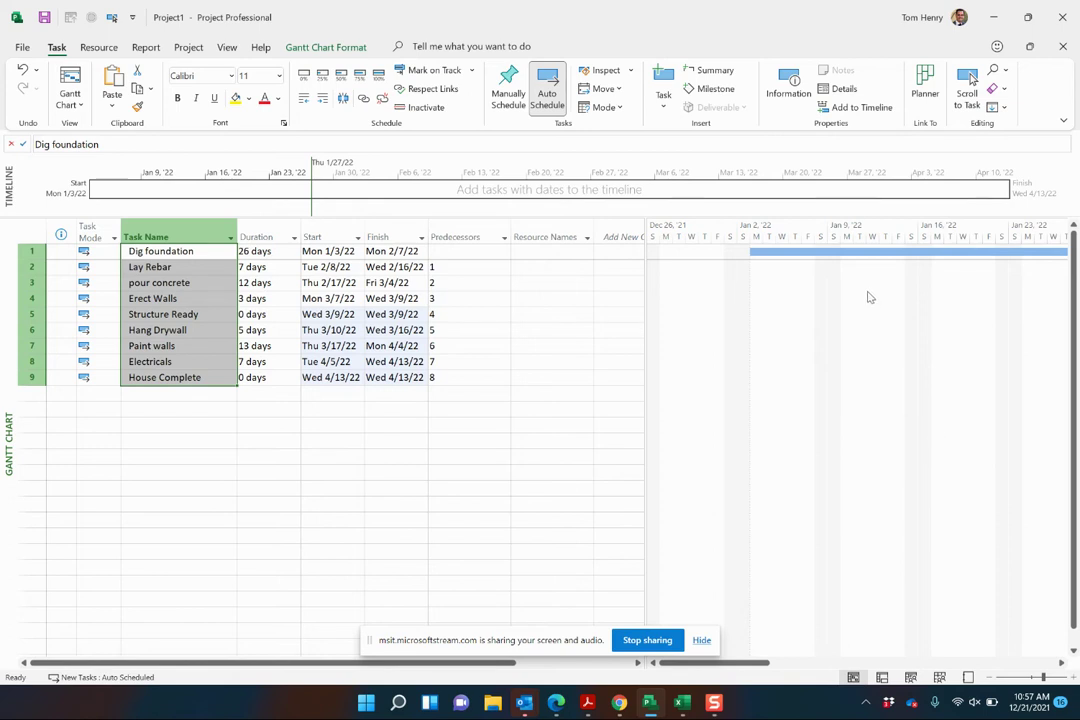
pyautogui.click(228, 49)
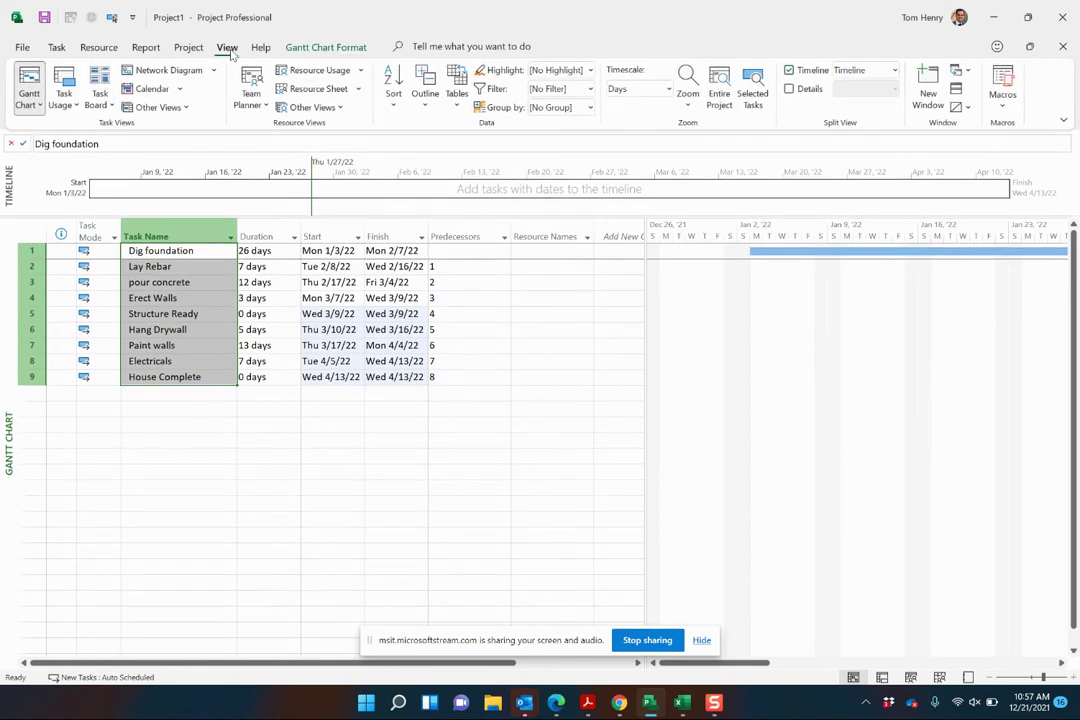
pyautogui.click(719, 90)
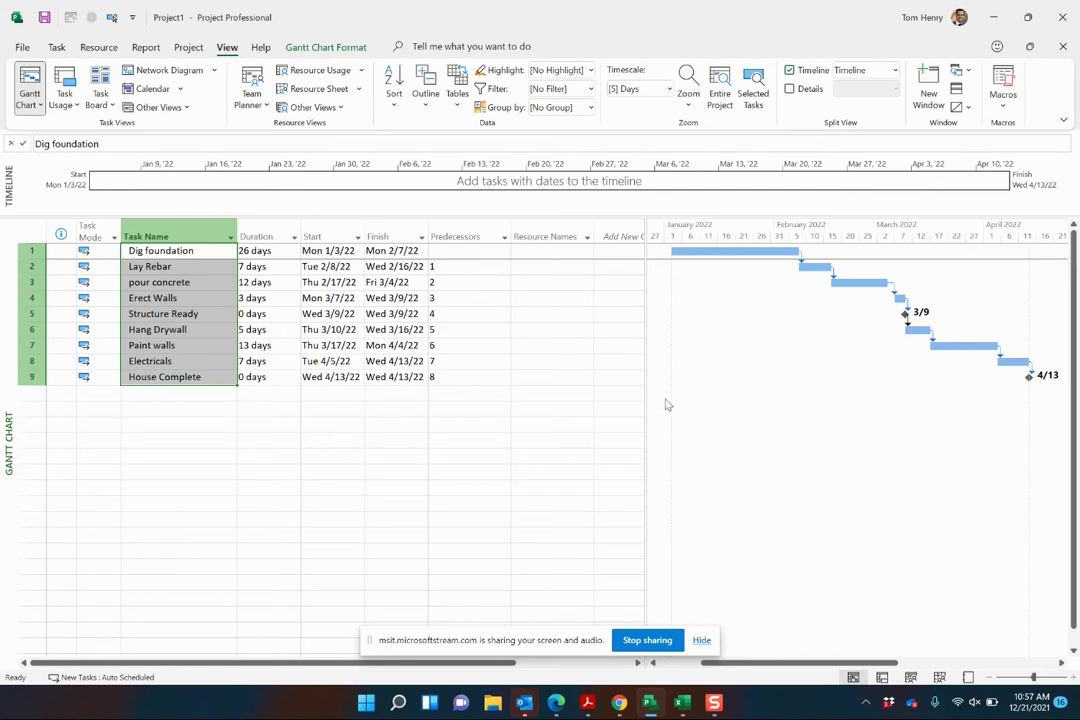
# - Paste the Excel resource names into the Resource Names column starting at the Lay Rebar row
pyautogui.click(545, 263)
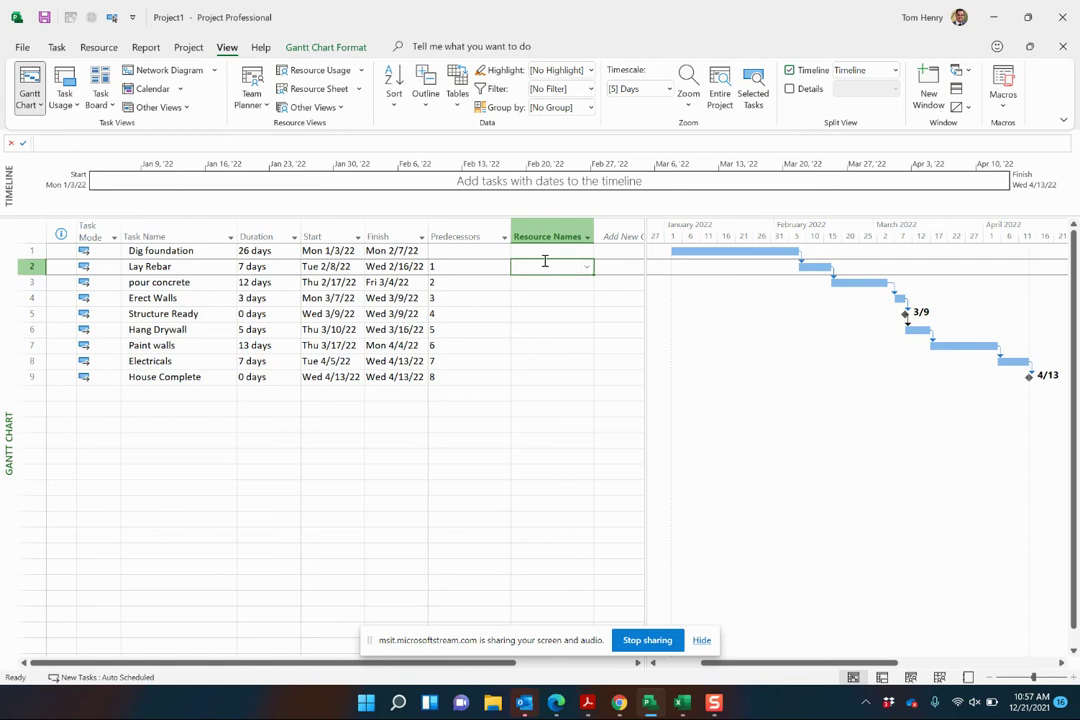
pyautogui.hotkey('alt', 'Tab')
pyautogui.moveTo(326, 263); pyautogui.dragTo(332, 373)
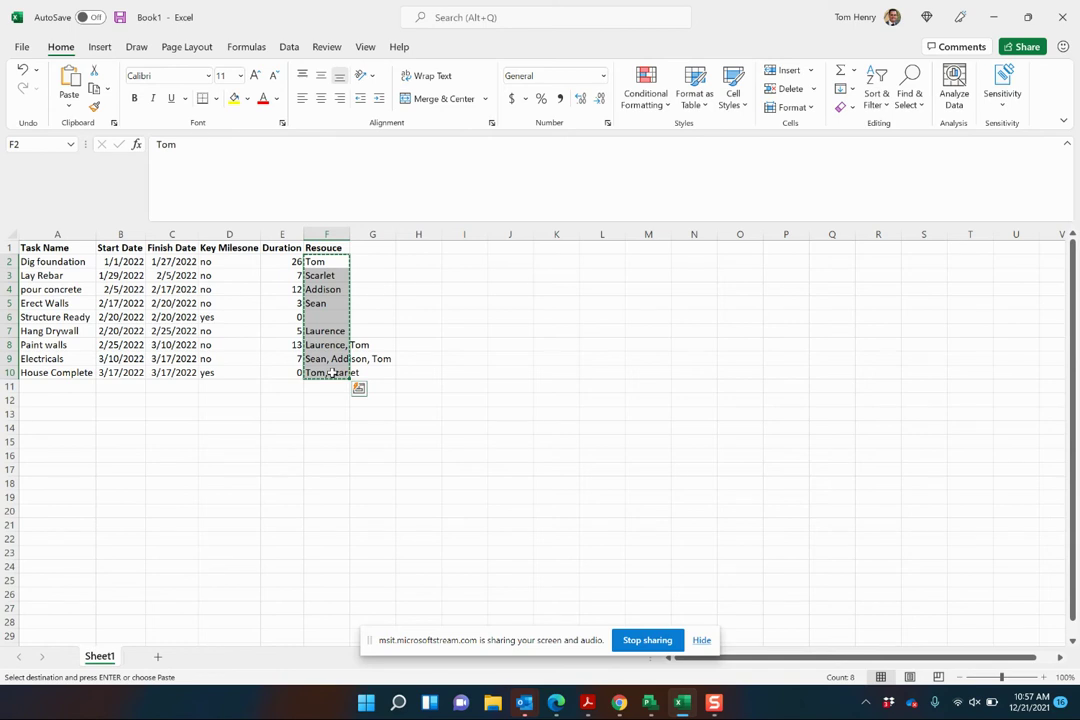
pyautogui.hotkey('alt', 'Tab')
pyautogui.write('Tom Scarlet Addison Sean  Laurence Laurence,Tom Sean,Addison,Tom Tom,Scarlet')
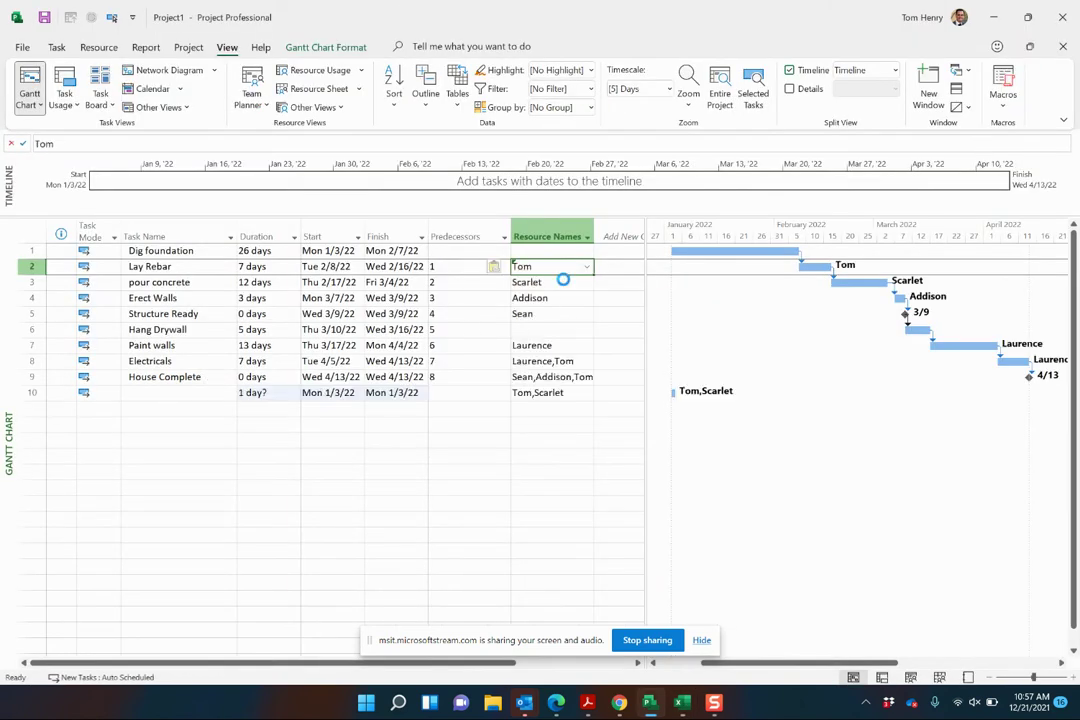
pyautogui.click(567, 361)
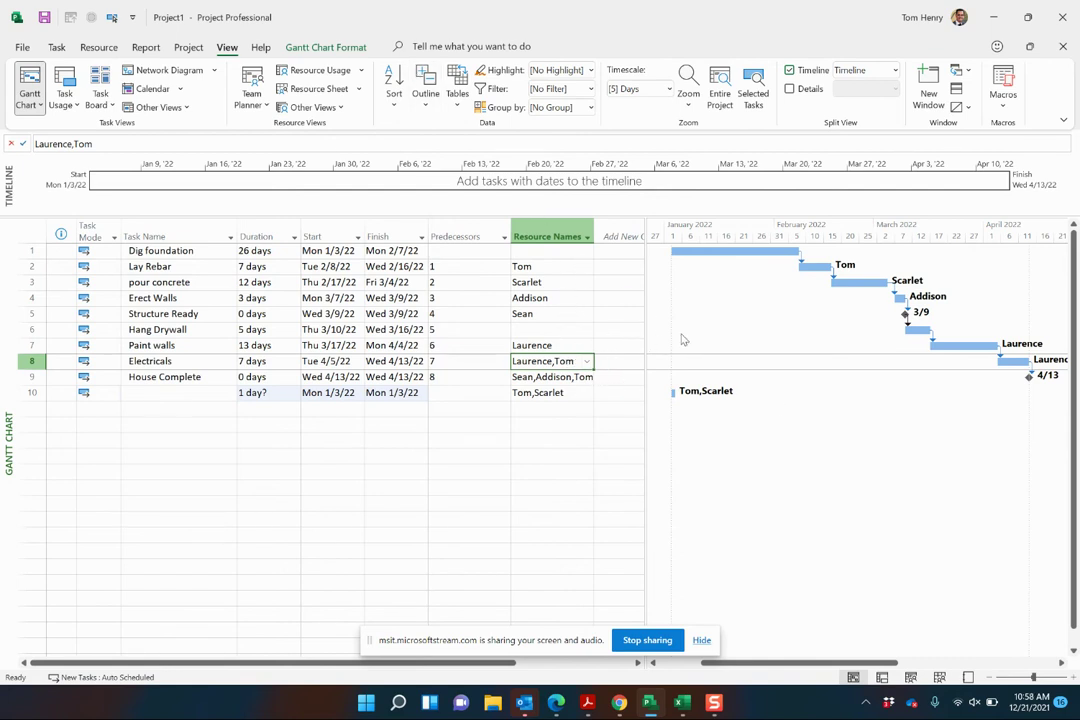
pyautogui.hscroll(3, 729, 363)
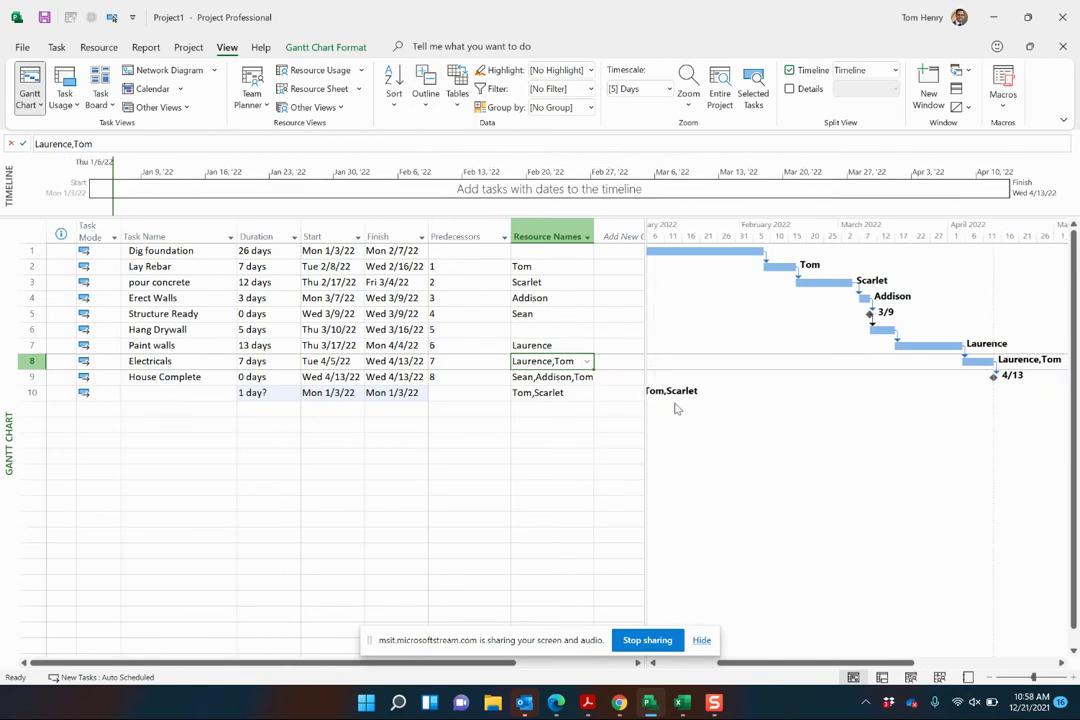
pyautogui.hscroll(2, 734, 410)
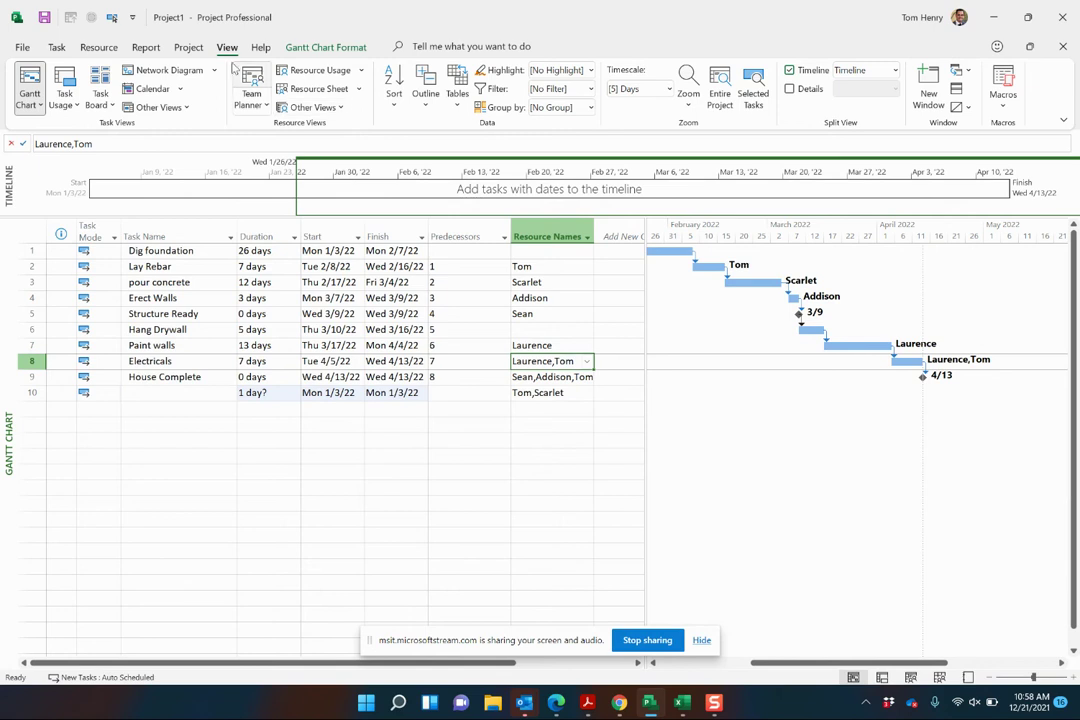
# - Switch to the Resource Sheet to list the project's five resources
pyautogui.click(100, 47)
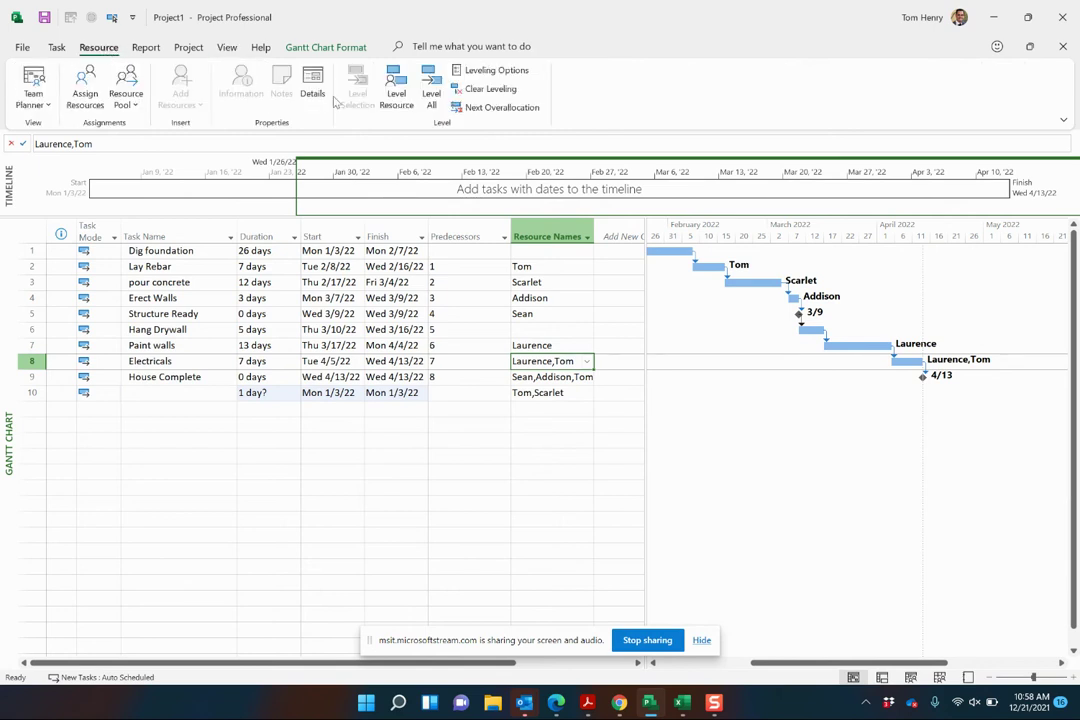
pyautogui.click(227, 47)
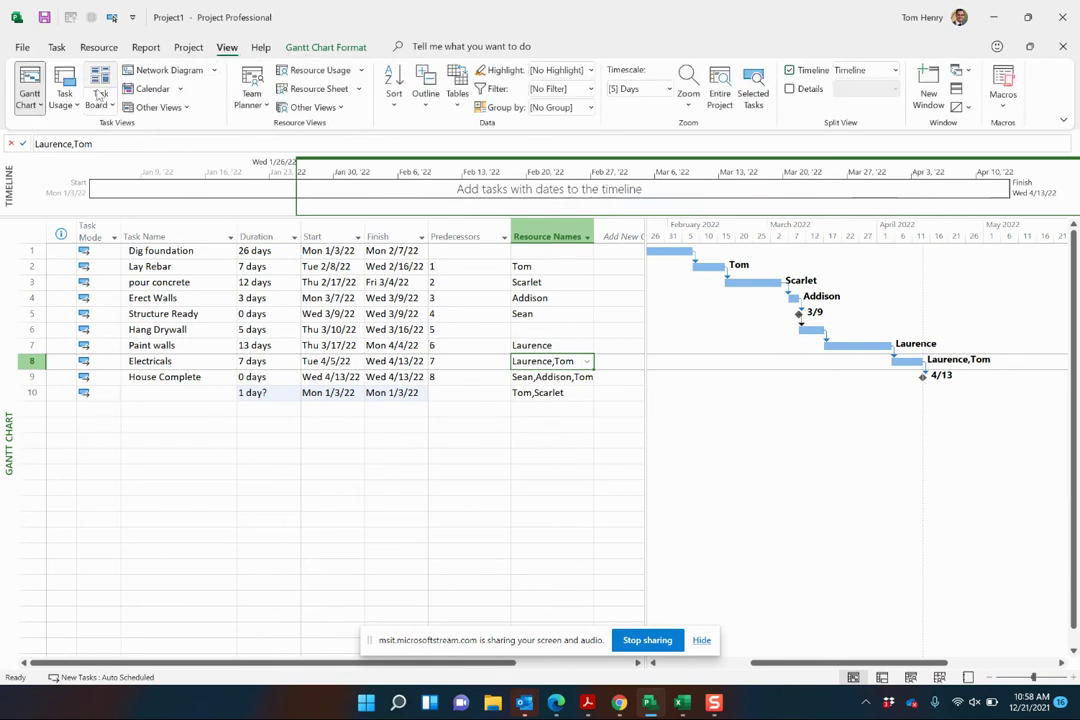
pyautogui.click(316, 89)
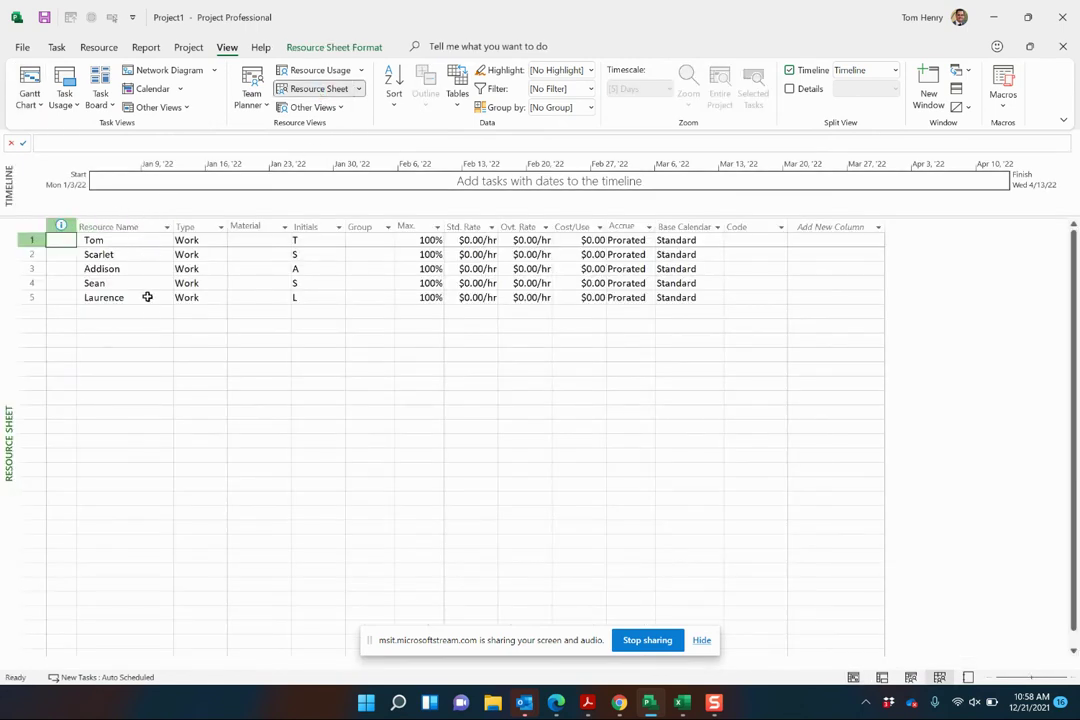
# - Compare the five resource names against the Electricals row's resource names in the Excel list
pyautogui.moveTo(145, 245); pyautogui.dragTo(140, 292)
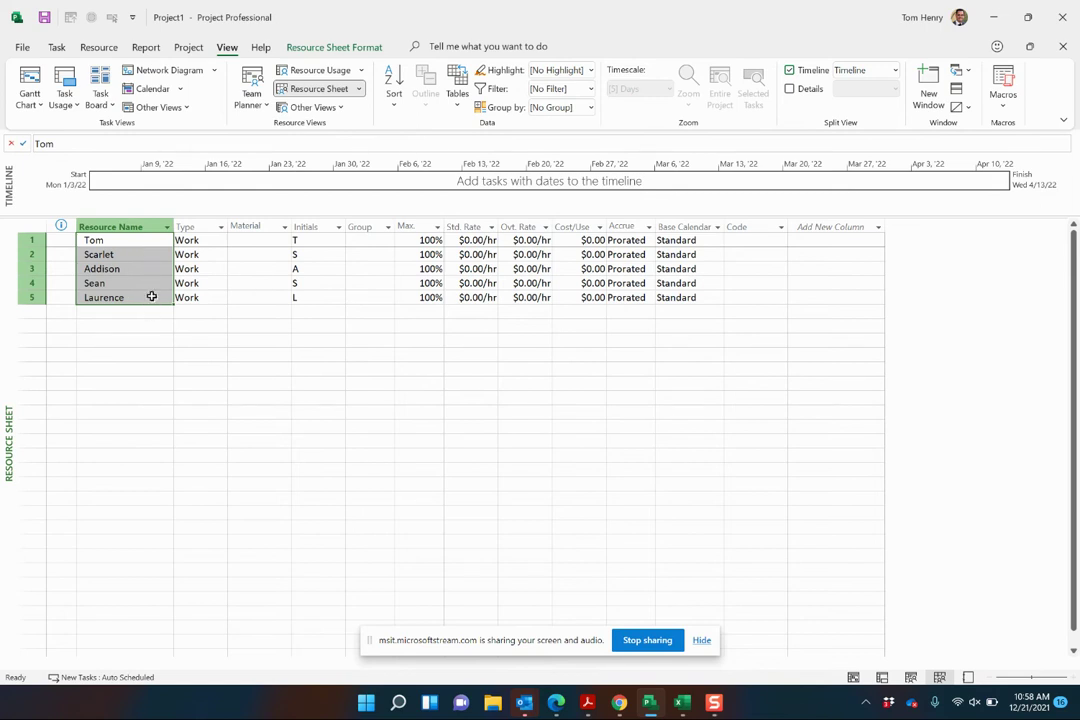
pyautogui.hotkey('alt', 'Tab')
pyautogui.click(446, 371)
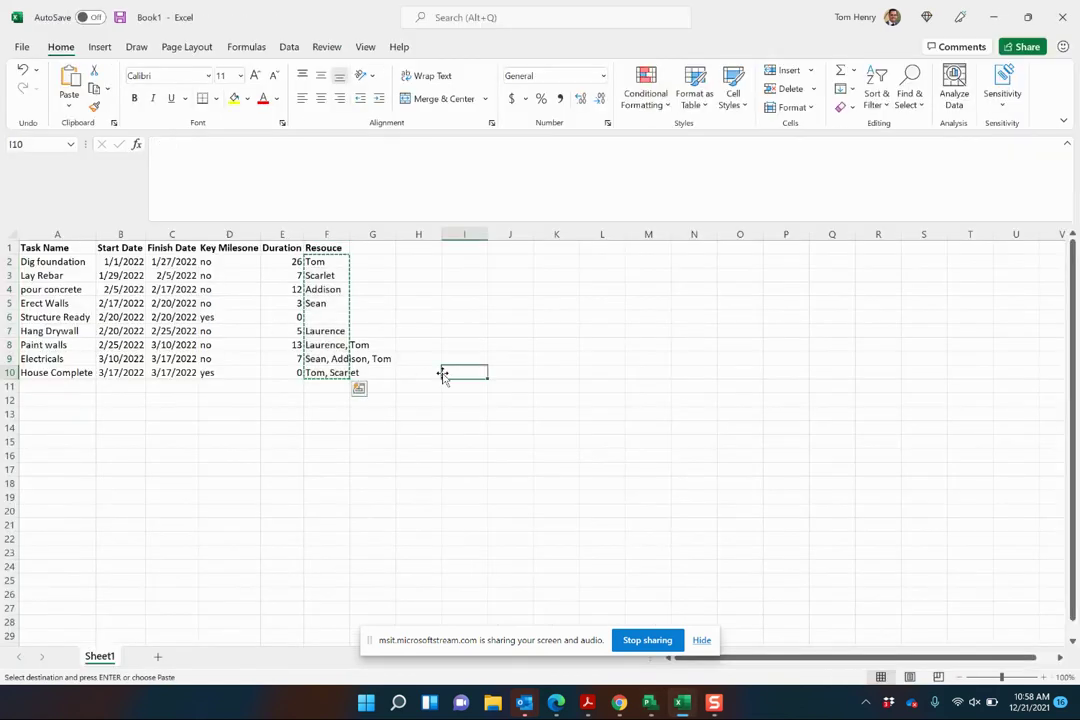
pyautogui.click(345, 359)
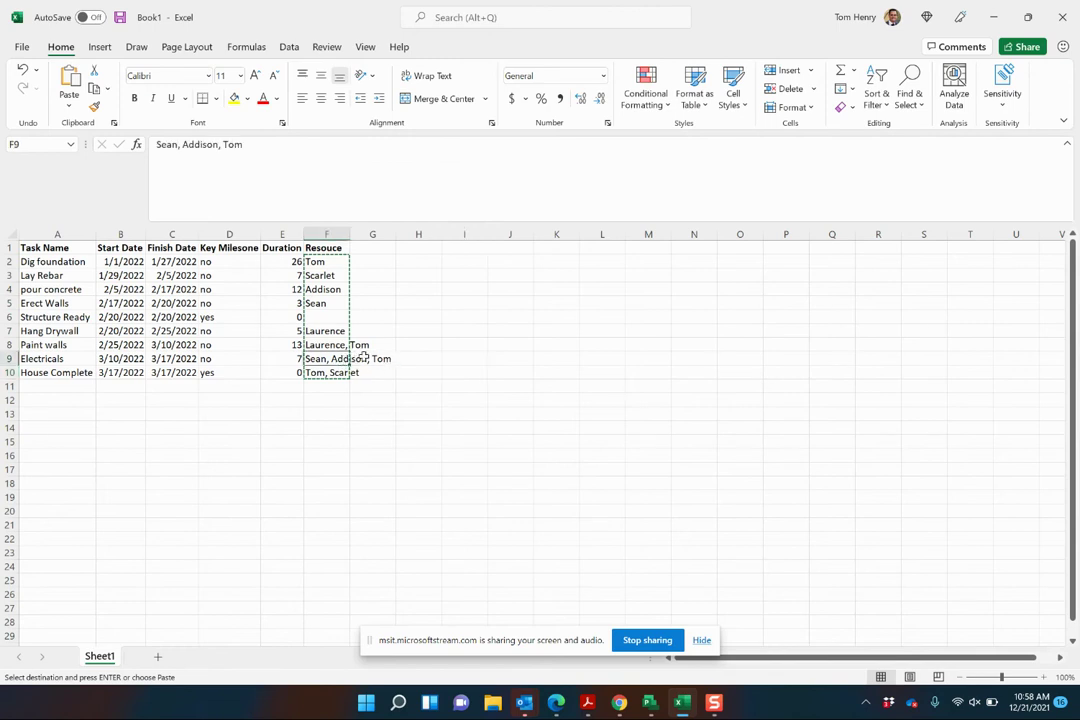
pyautogui.hotkey('alt', 'Tab')
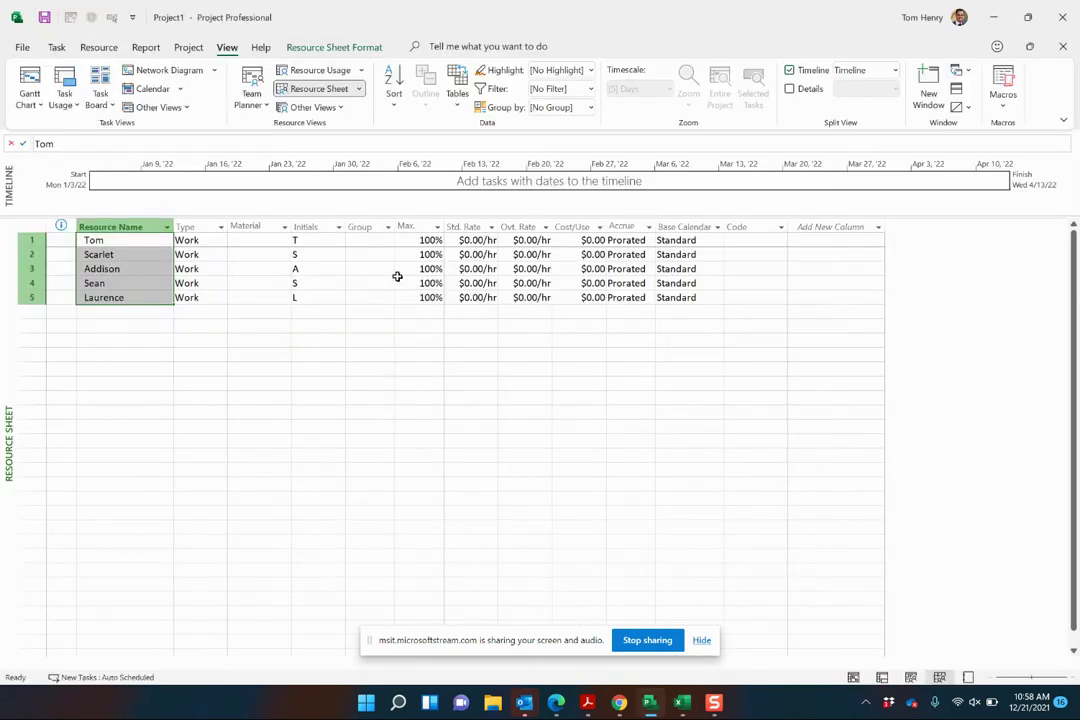
# - Enter a standard rate of 60 for each of the five resources, giving $60.00/hr
pyautogui.click(474, 241)
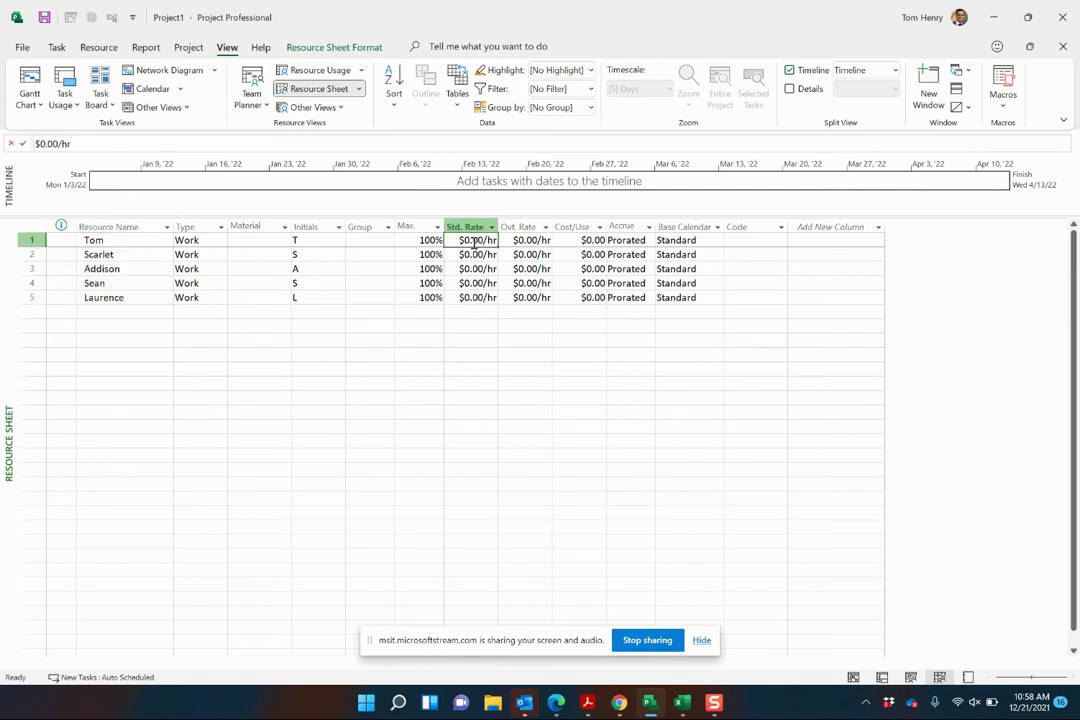
pyautogui.write('60')
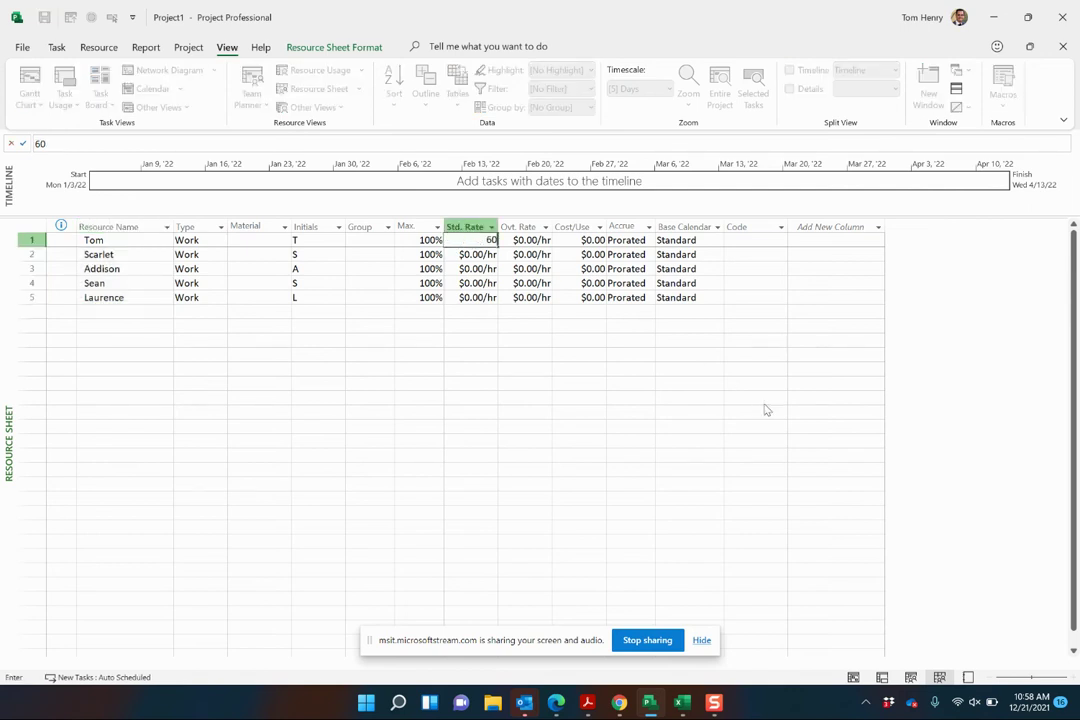
pyautogui.press('Return')
pyautogui.write('60')
pyautogui.press('Return')
pyautogui.write('60')
pyautogui.press('Return')
pyautogui.write('60')
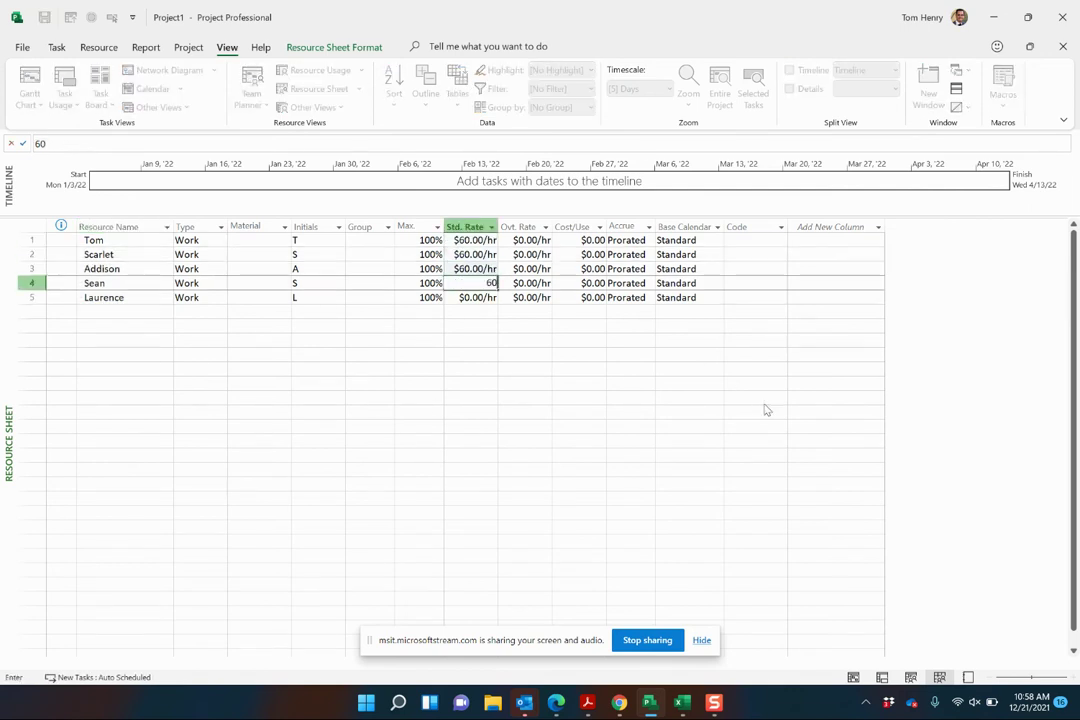
pyautogui.press('Return')
pyautogui.write('60')
pyautogui.press('Return')
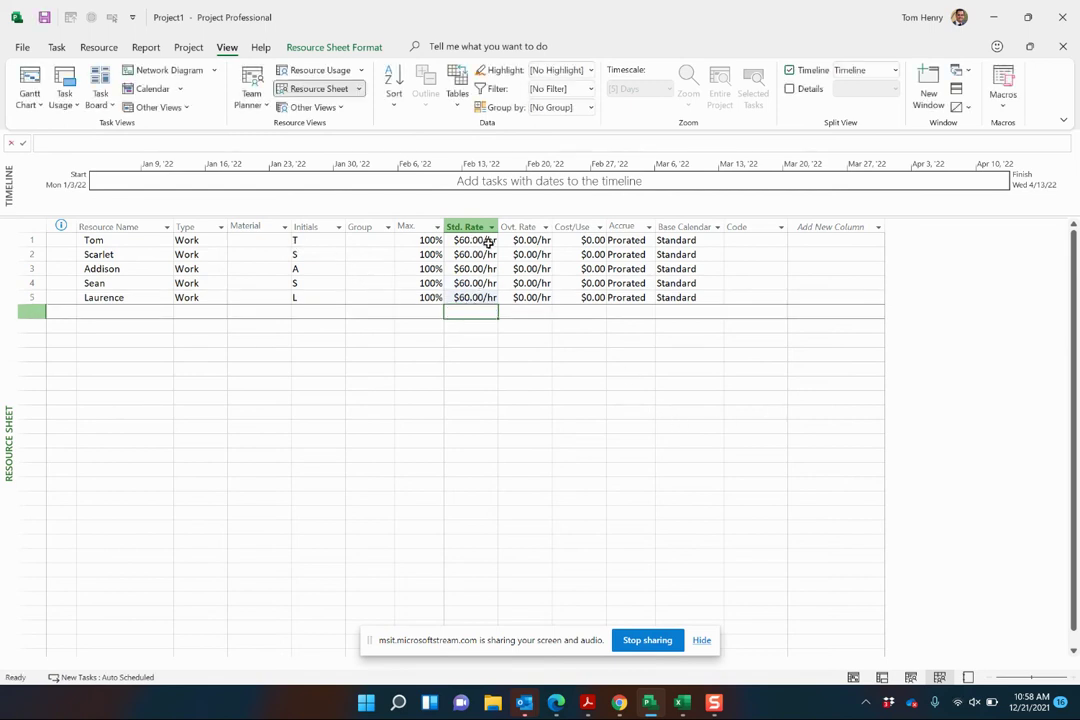
pyautogui.press('Up')
pyautogui.press('Up')
pyautogui.press('Up')
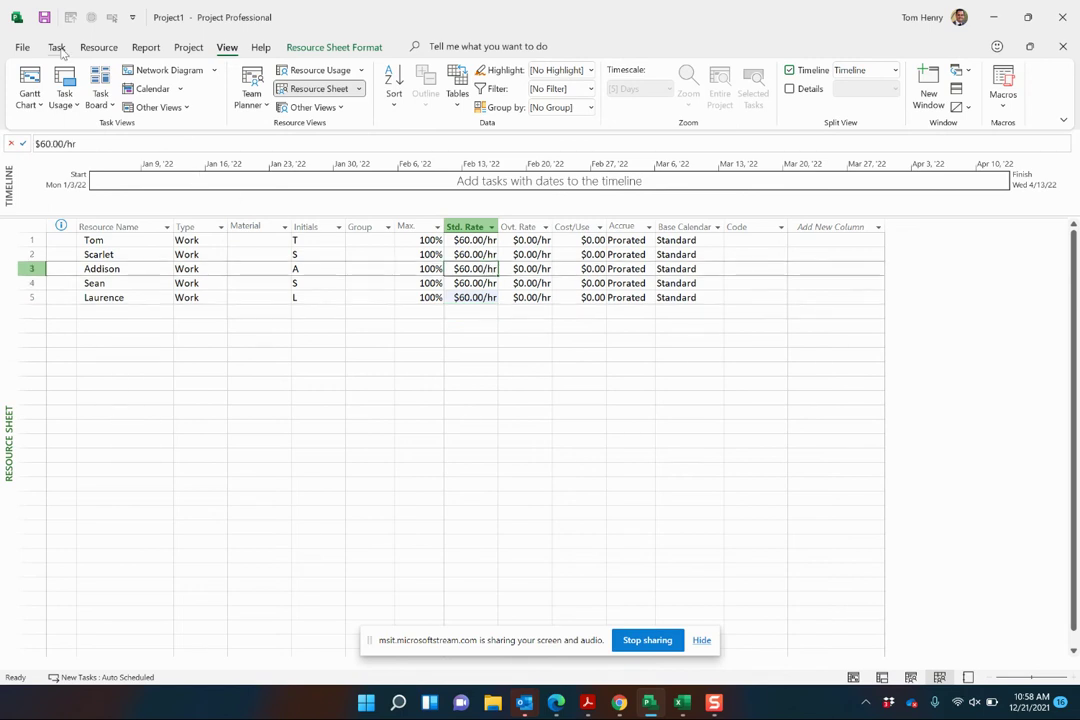
# - Return to the Gantt chart and delete the empty row-10 task, leaving House Complete on 4/13/22
pyautogui.click(30, 85)
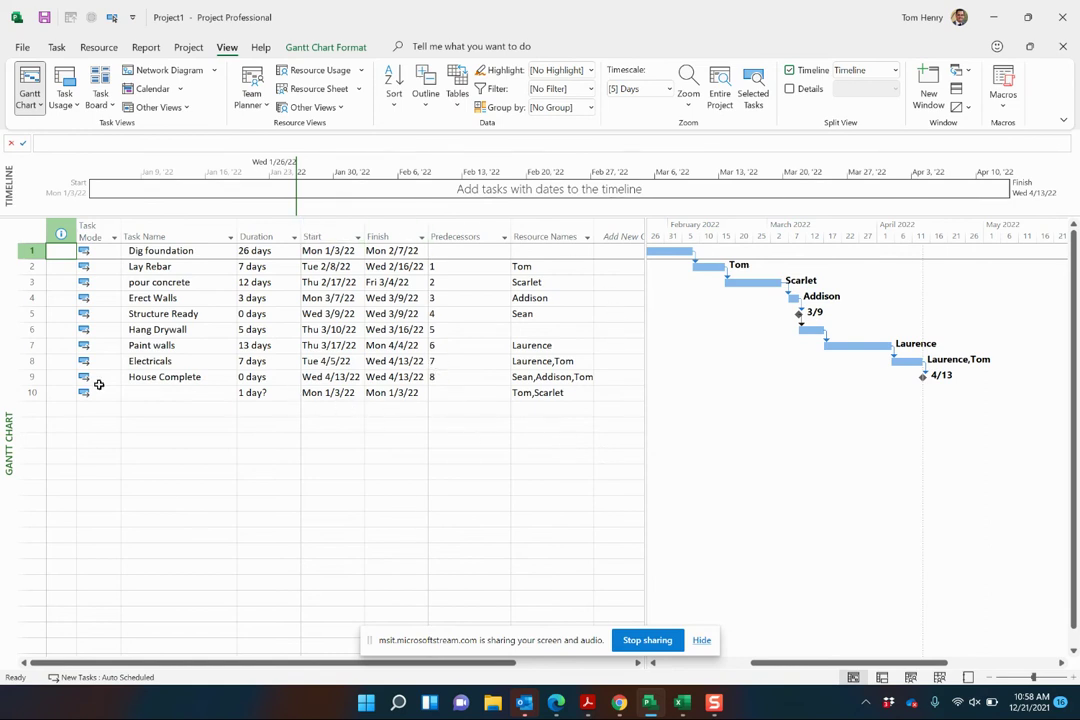
pyautogui.click(34, 394)
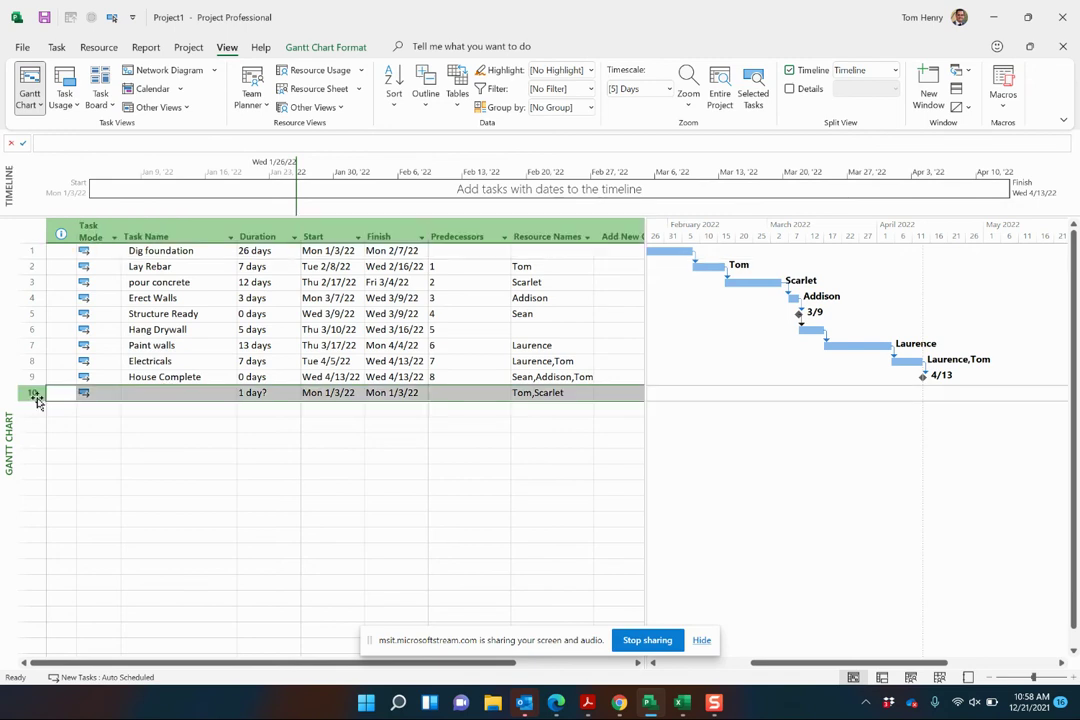
pyautogui.rightClick(35, 397)
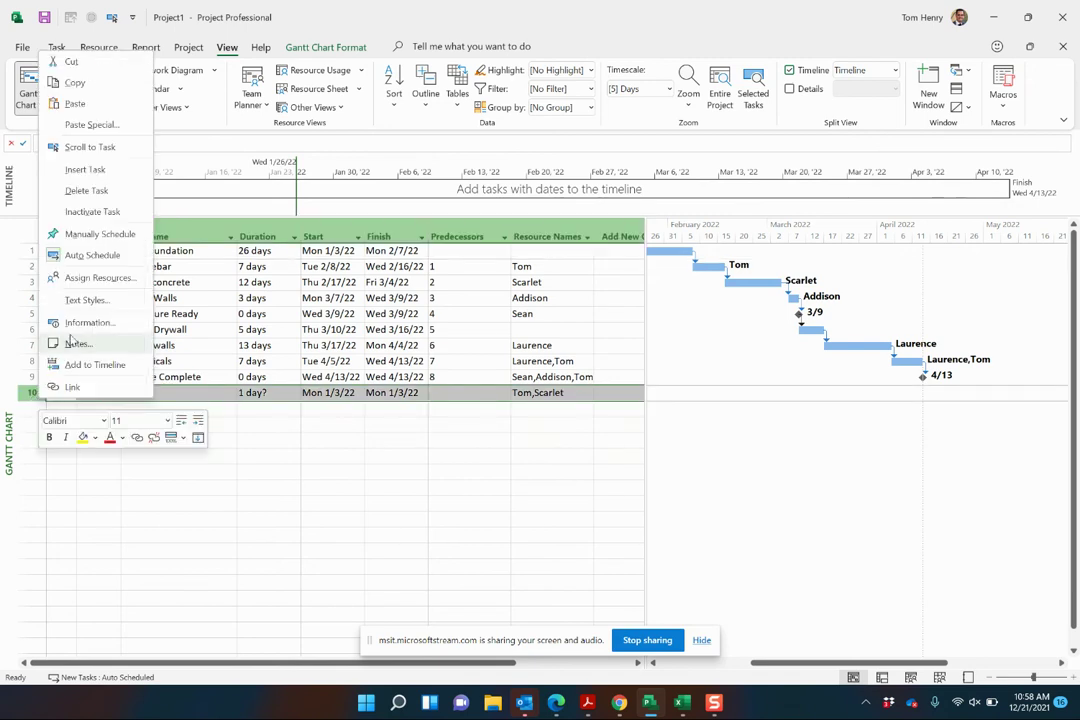
pyautogui.click(115, 193)
pyautogui.click(429, 377)
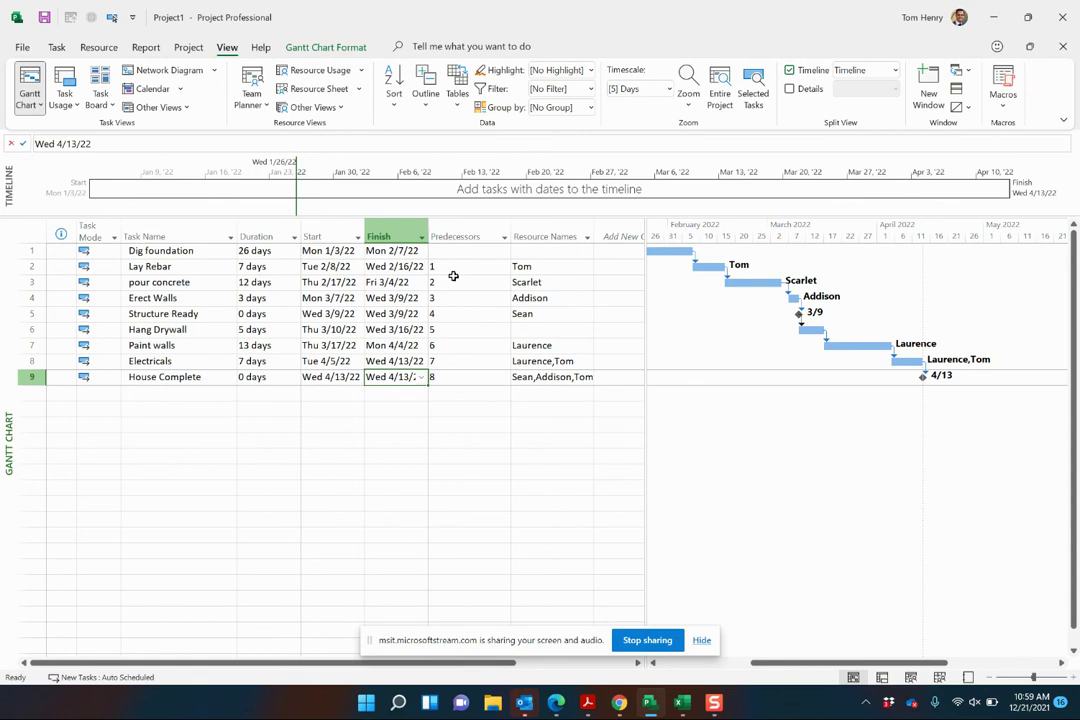
# - Increase Lay Rebar's duration to 11 days so the following tasks reschedule
pyautogui.moveTo(454, 272); pyautogui.dragTo(463, 361)
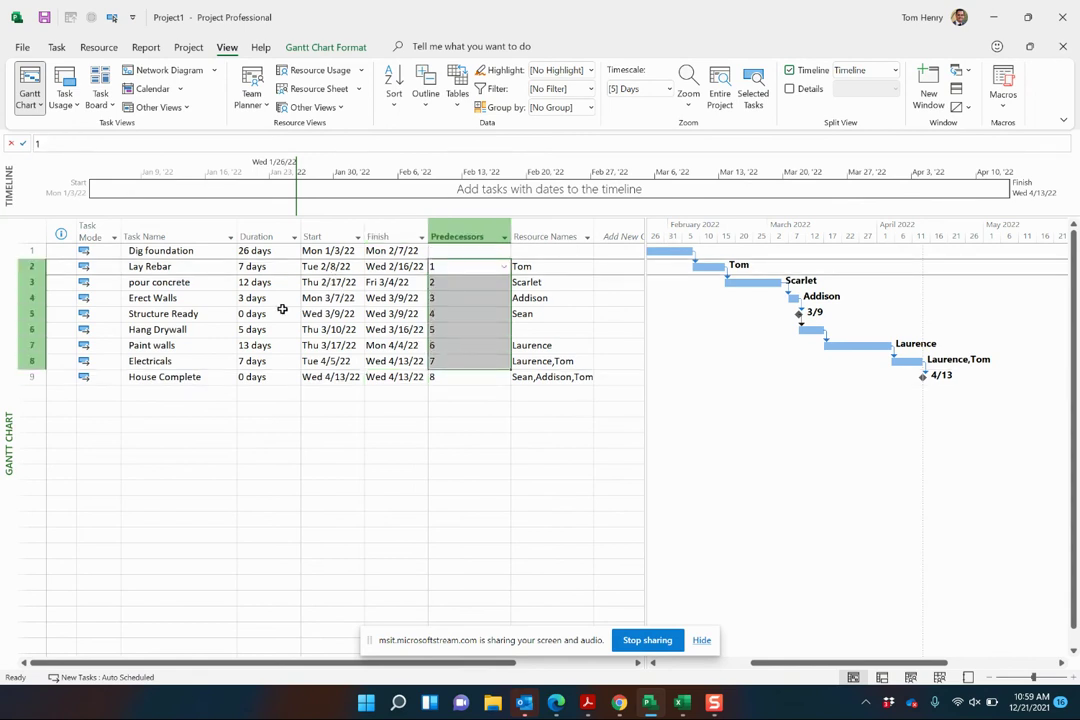
pyautogui.click(201, 267)
pyautogui.click(252, 267)
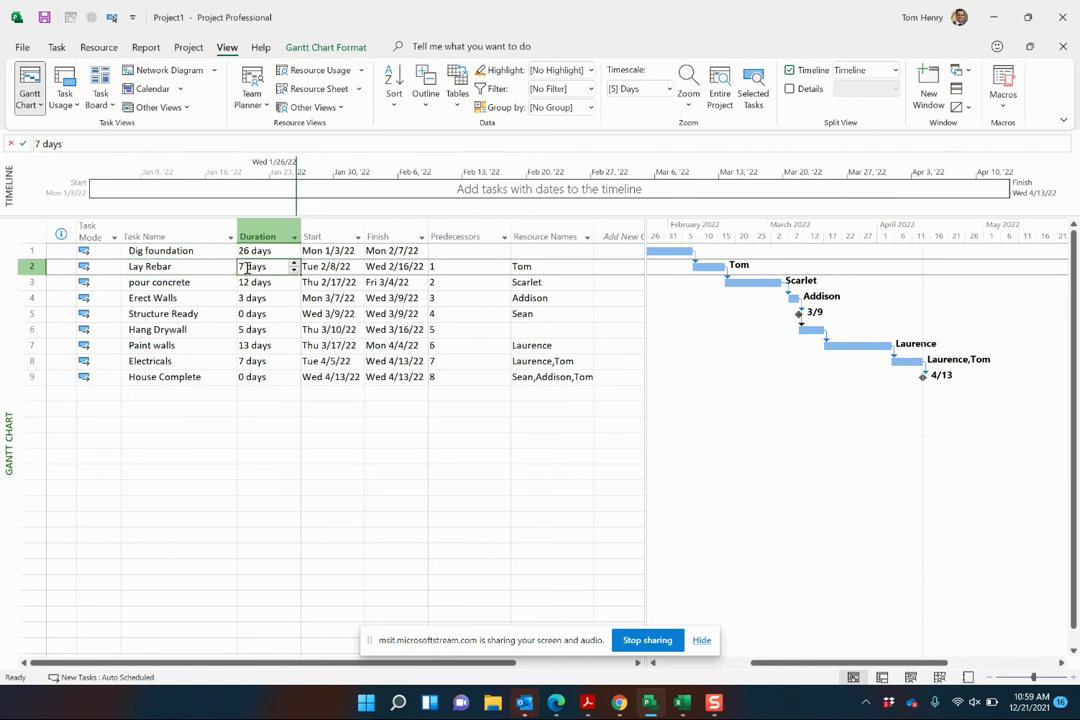
pyautogui.click(294, 263)
pyautogui.click(294, 263)
pyautogui.click(294, 263)
pyautogui.click(294, 263)
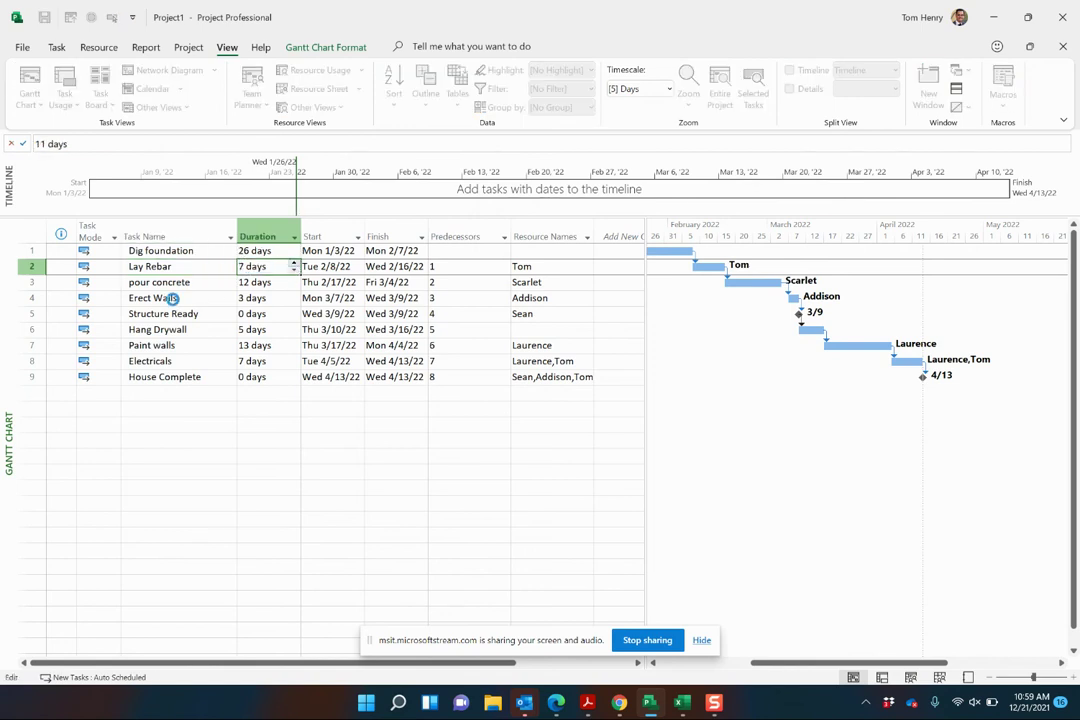
pyautogui.click(150, 298)
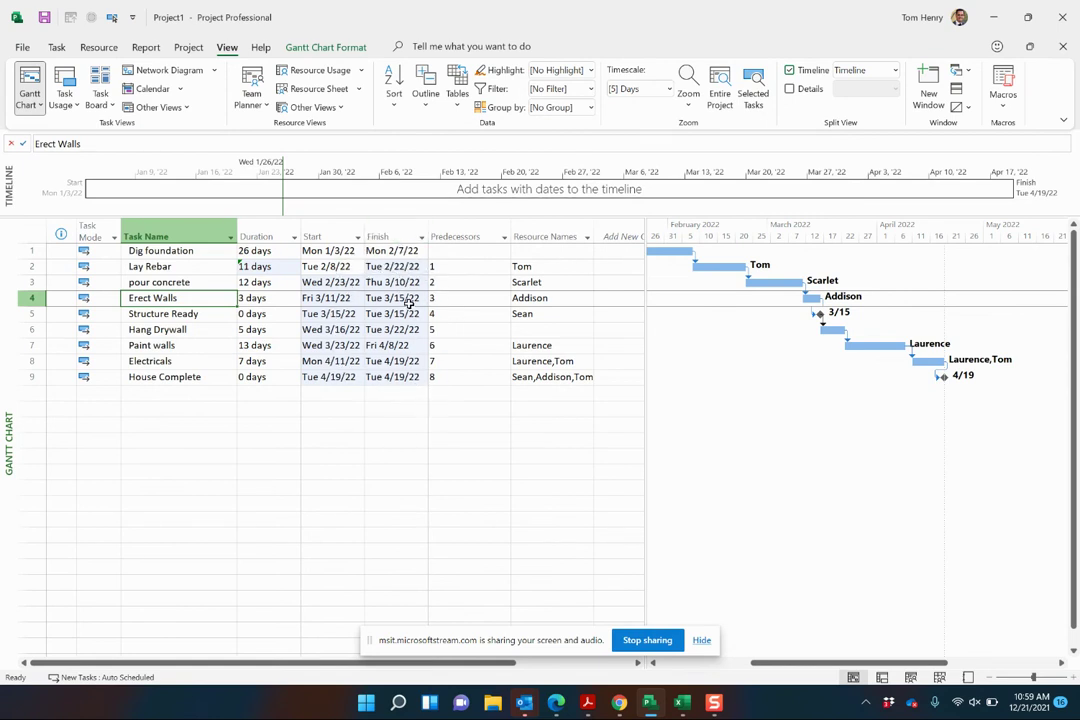
# - Check House Complete now finishes Tue 4/19/22, select the Start and Finish columns, and go to Excel
pyautogui.click(280, 270)
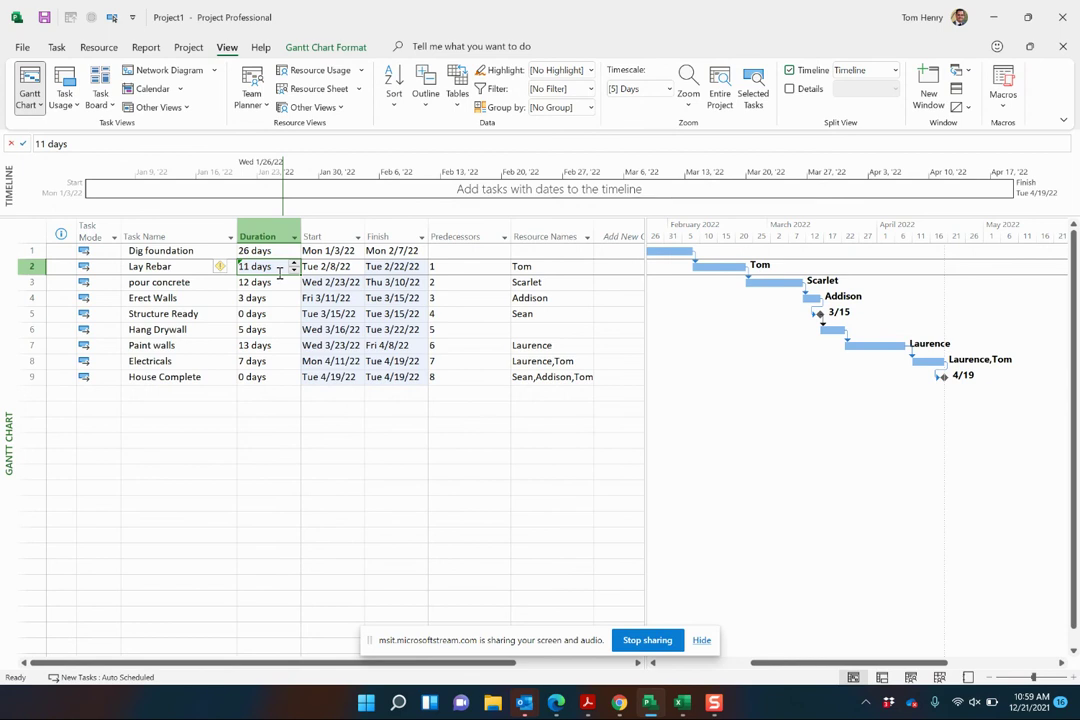
pyautogui.click(256, 378)
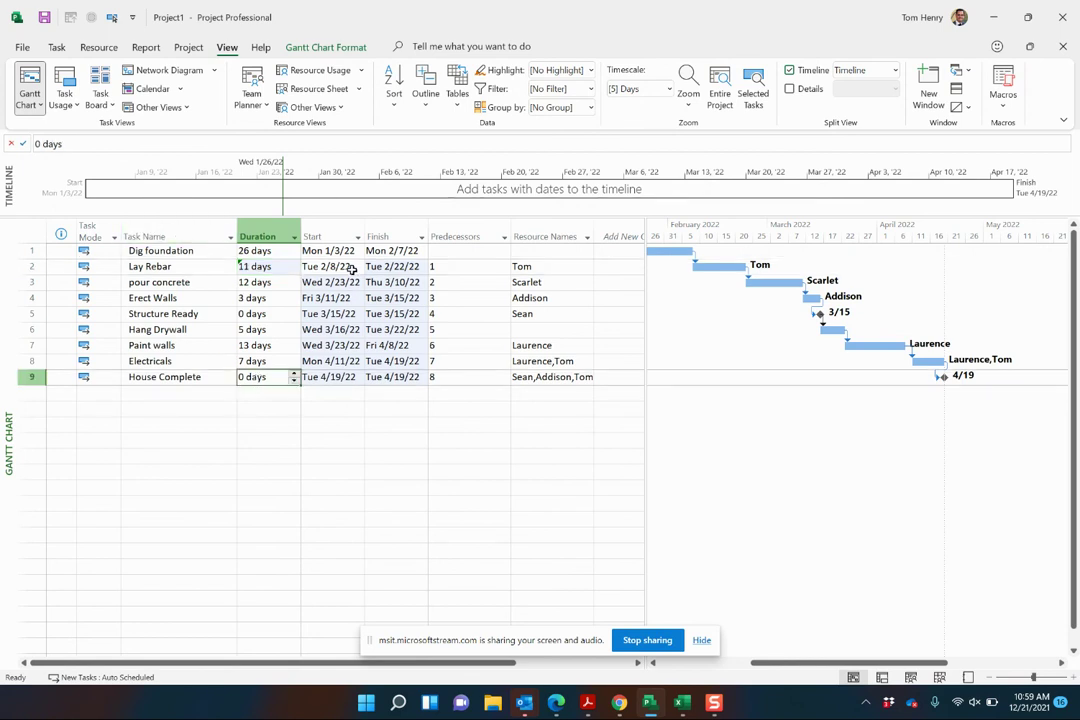
pyautogui.moveTo(320, 236); pyautogui.dragTo(381, 233)
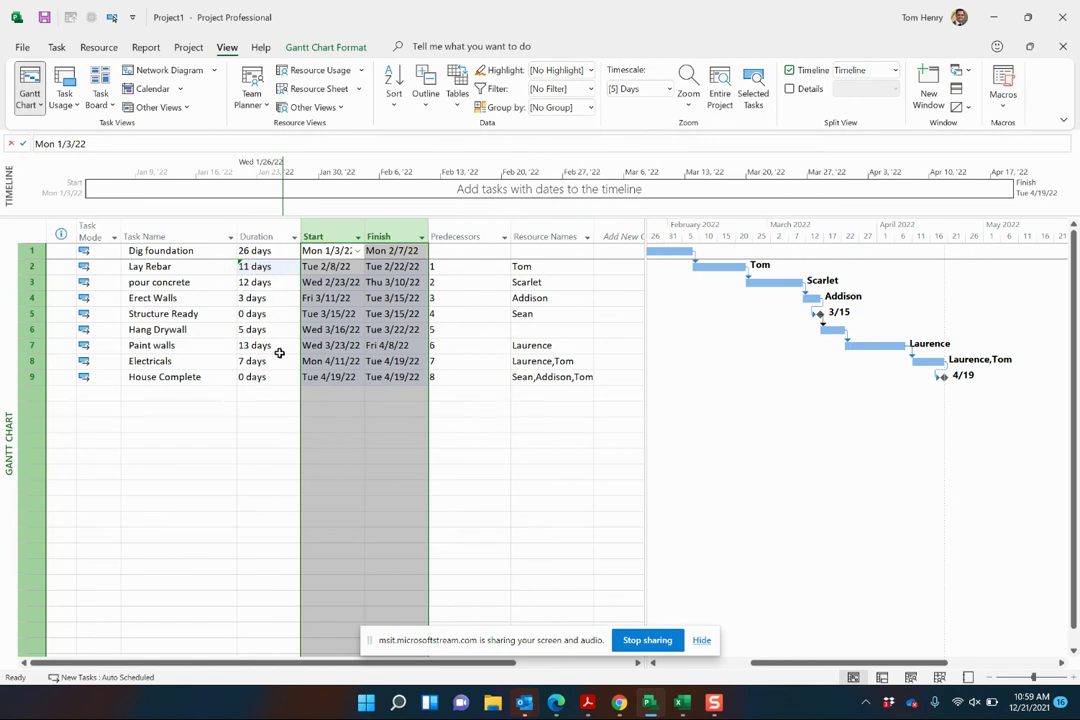
pyautogui.hotkey('alt', 'Tab')
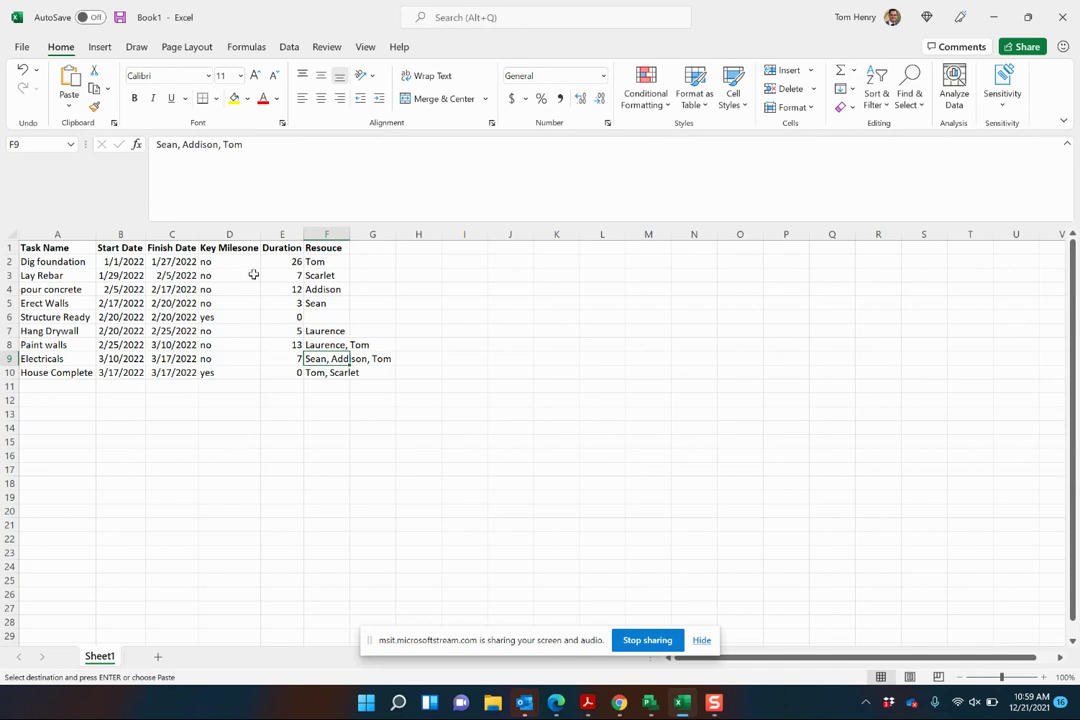
pyautogui.moveTo(282, 261); pyautogui.dragTo(282, 372)
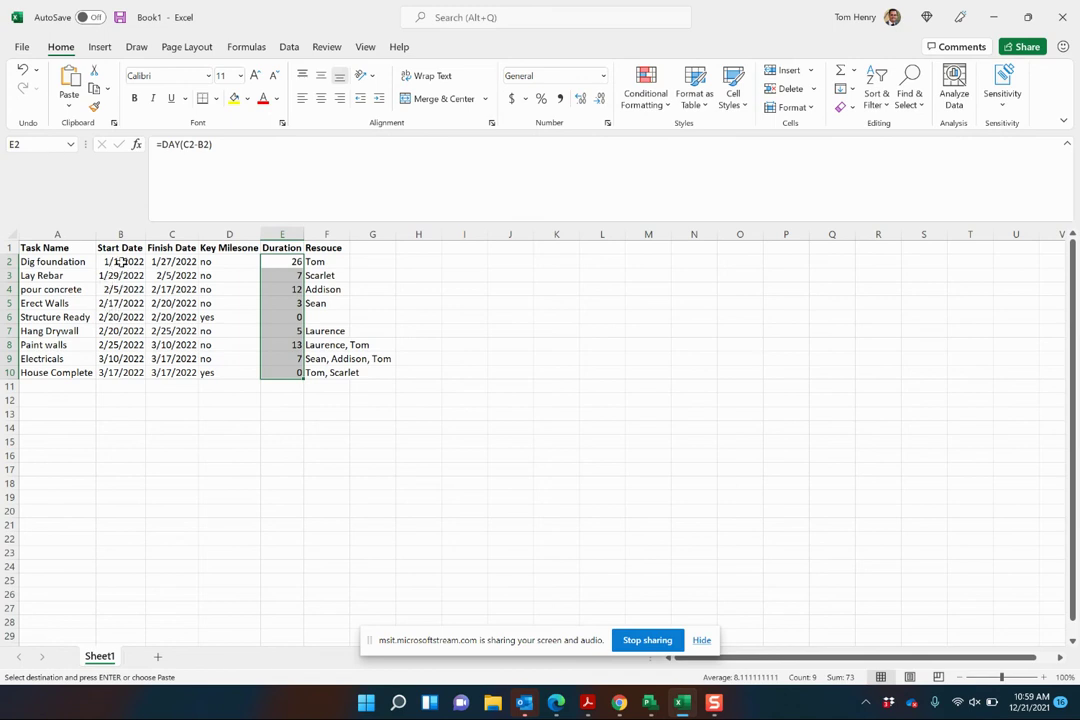
pyautogui.click(273, 260)
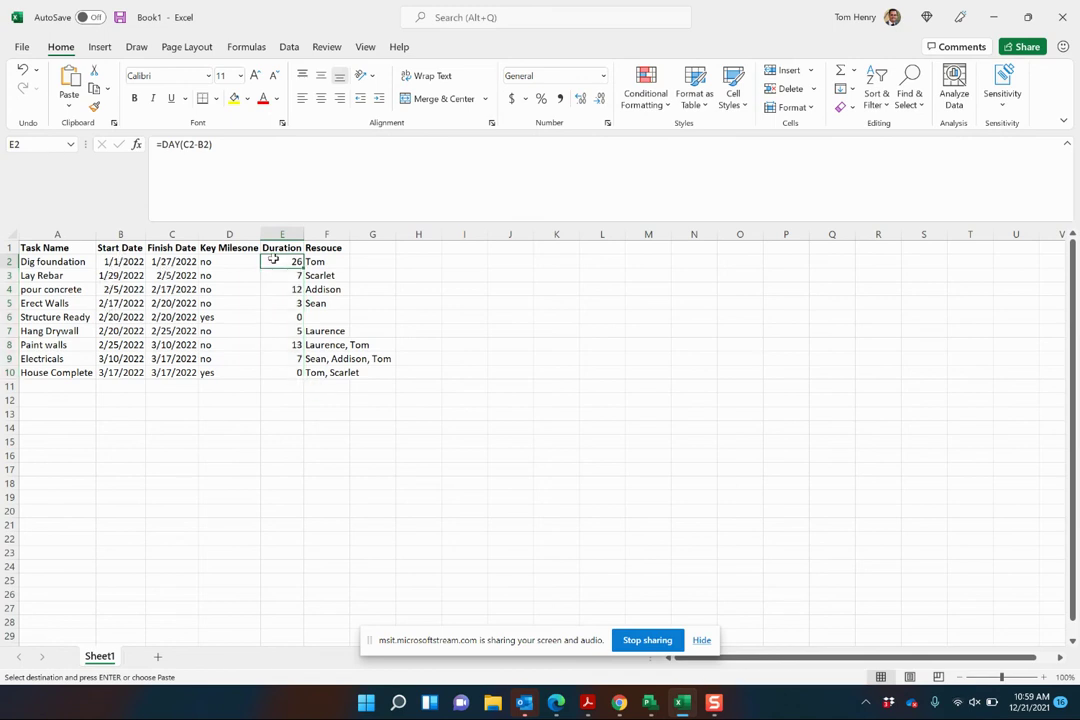
pyautogui.tripleClick(202, 148)
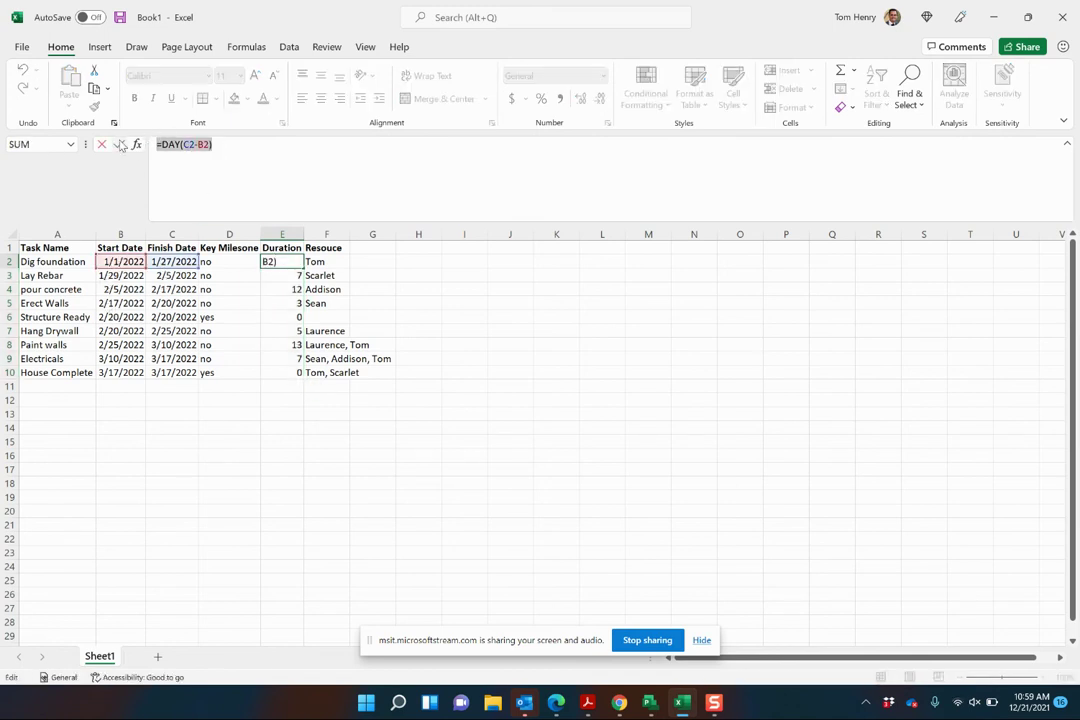
pyautogui.click(446, 301)
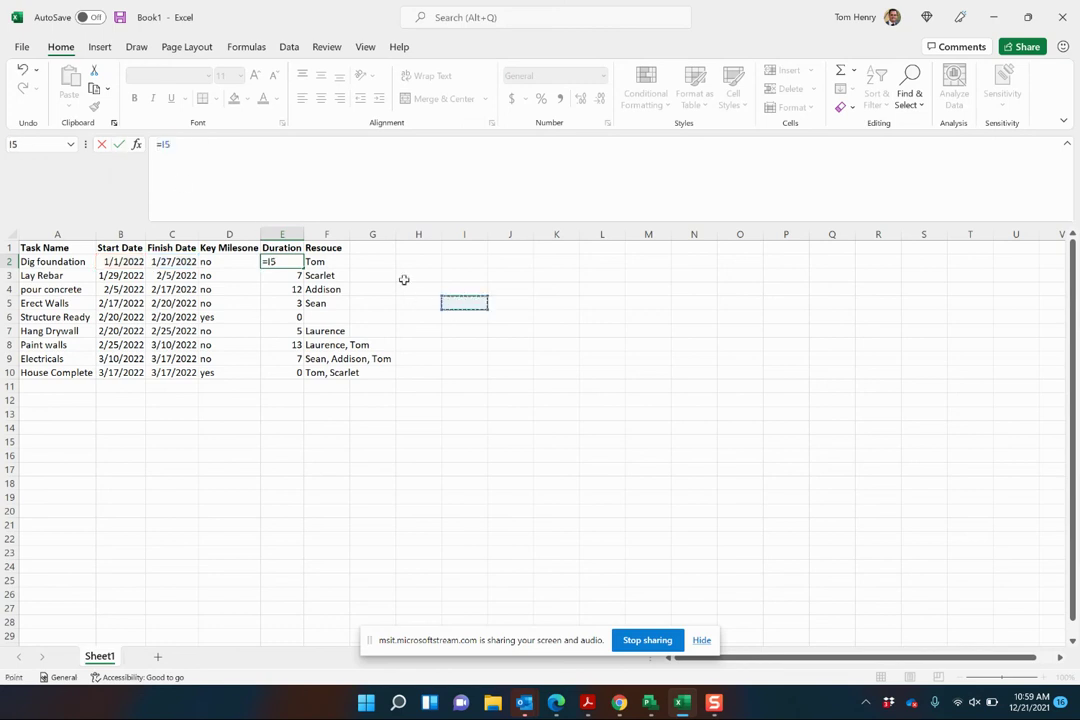
pyautogui.press('Escape')
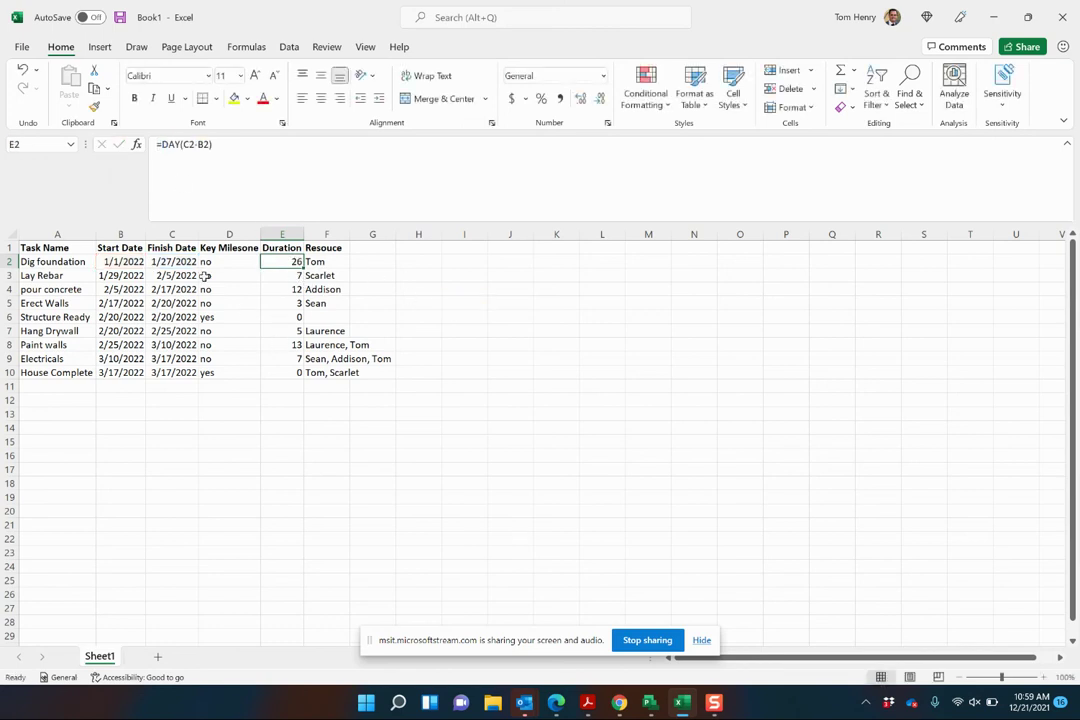